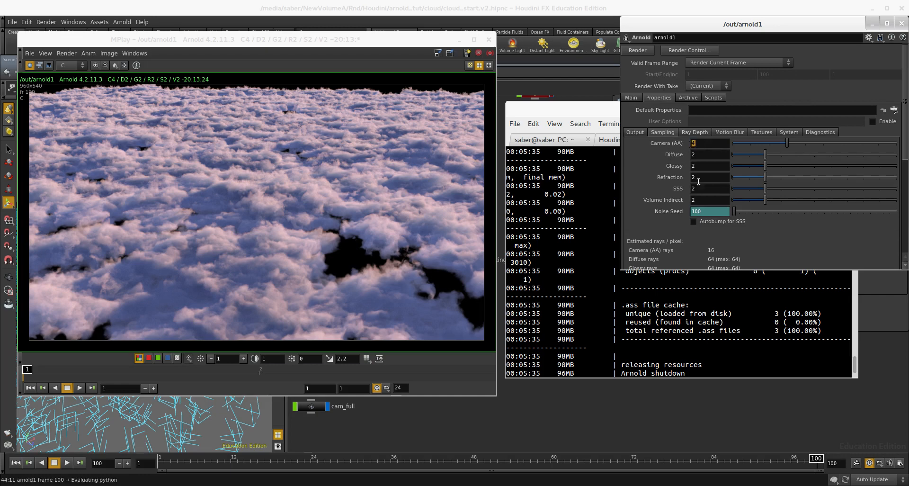
- Shrink the arnold1 parameter window to uncover the terminal and highlight the render log's memory usage beside the finished cloud render
left_click_drag(709, 270, 696, 82)
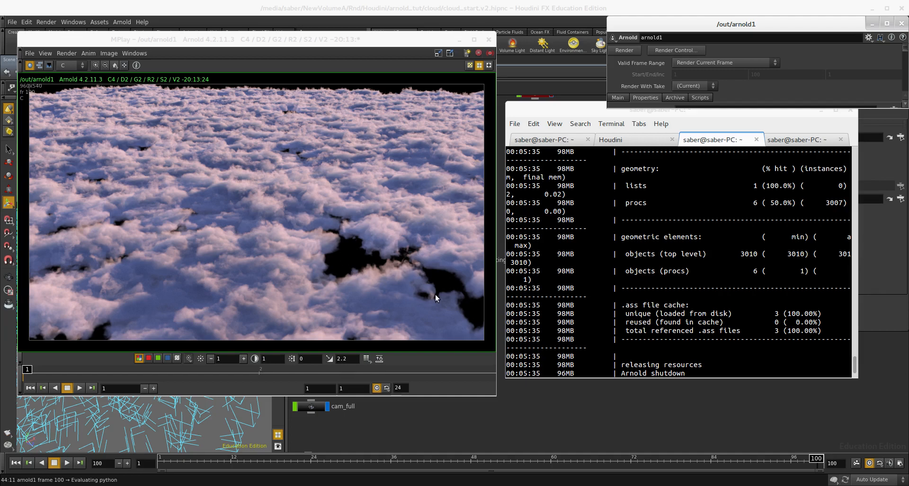
left_click_drag(575, 340, 505, 331)
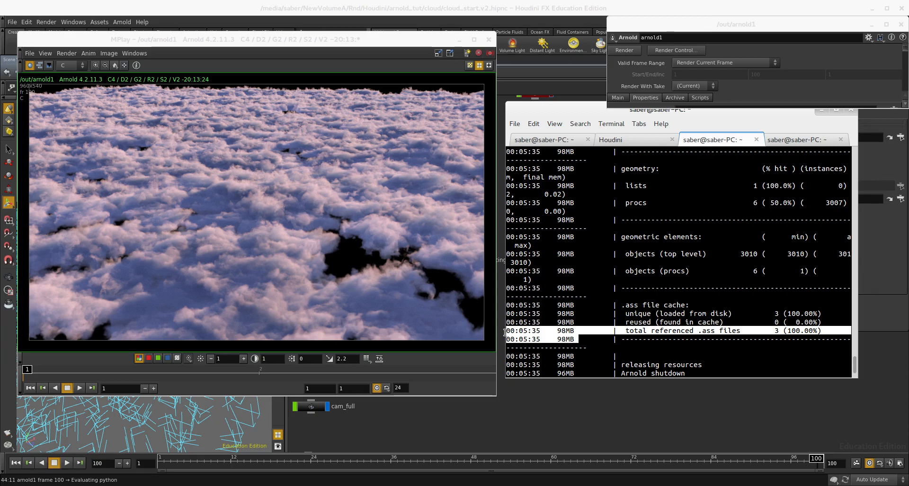
left_click(358, 232)
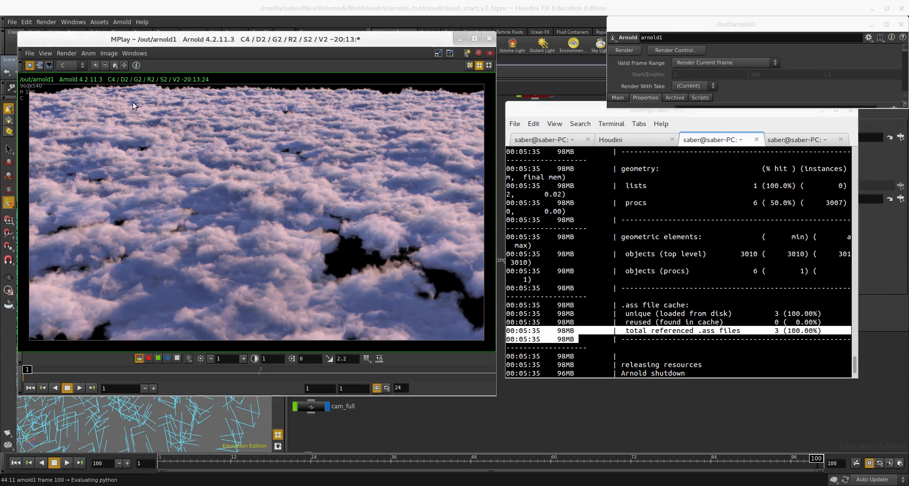
left_click(617, 330)
left_click_drag(579, 331, 555, 329)
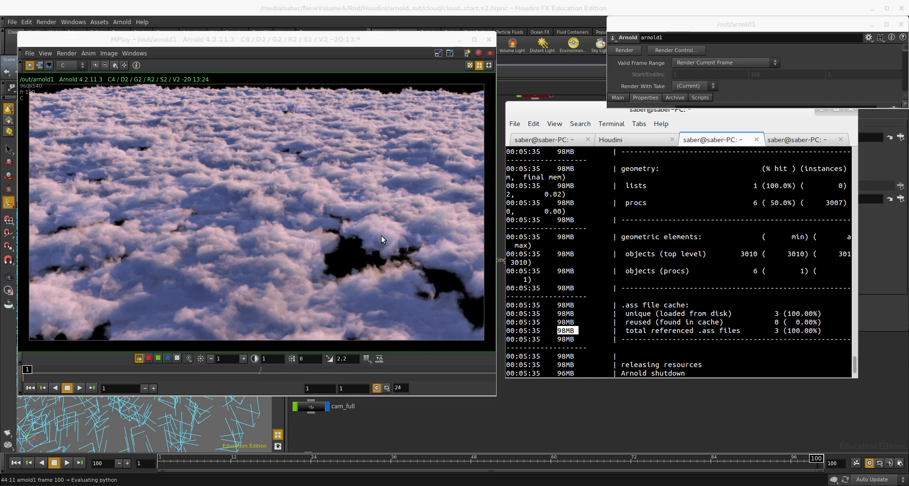
- Locate the cloud objects in the object network and inspect the transform and volume settings of cloudbed_arn_vol
left_click(402, 410)
left_click_drag(383, 285, 288, 314, "alt")
middle_click_drag(551, 199, 480, 258)
scroll(479, 251, "up", 2)
middle_click_drag(475, 194, 490, 238)
left_click(477, 185)
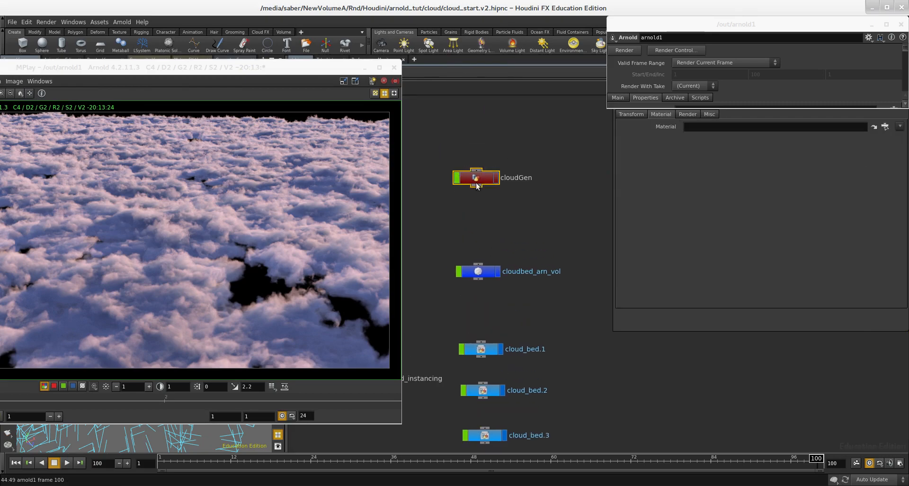
left_click(479, 271)
left_click(657, 114)
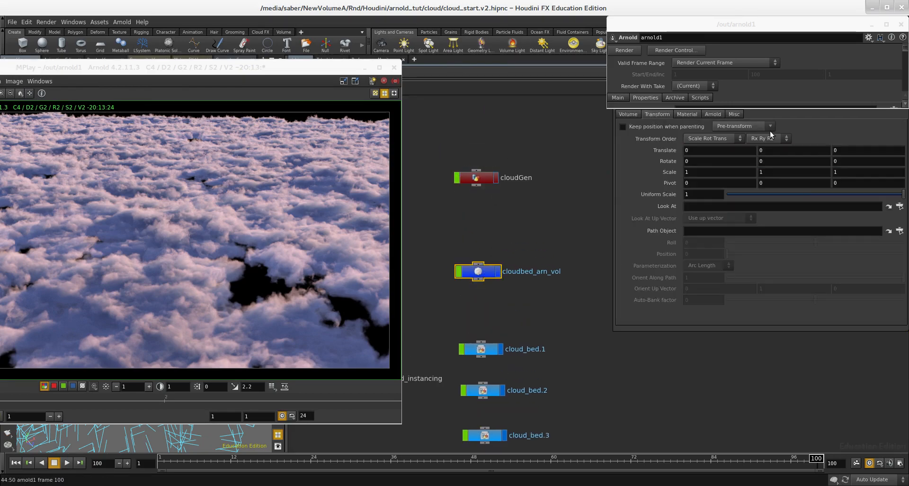
left_click(628, 114)
- Go inside cloudGen and check the geometry information of the file1, file6 and file7 VDB nodes
left_click(476, 178)
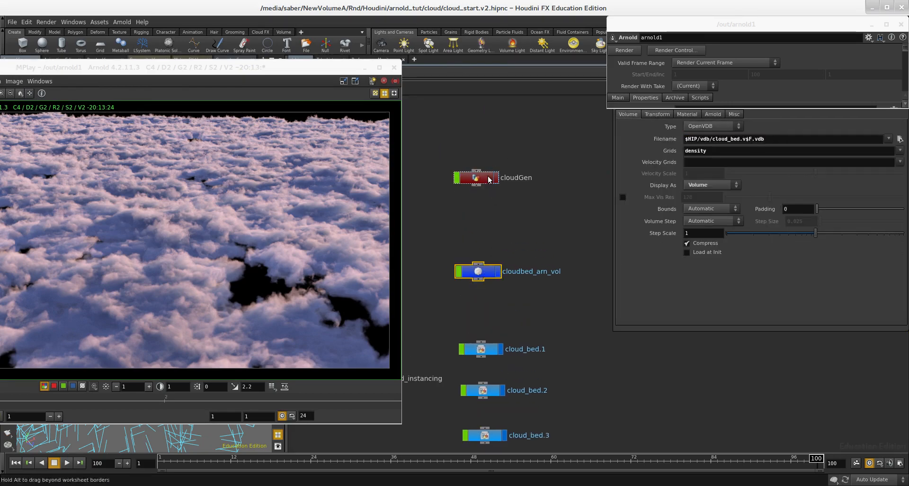
key("i")
middle_click(476, 258)
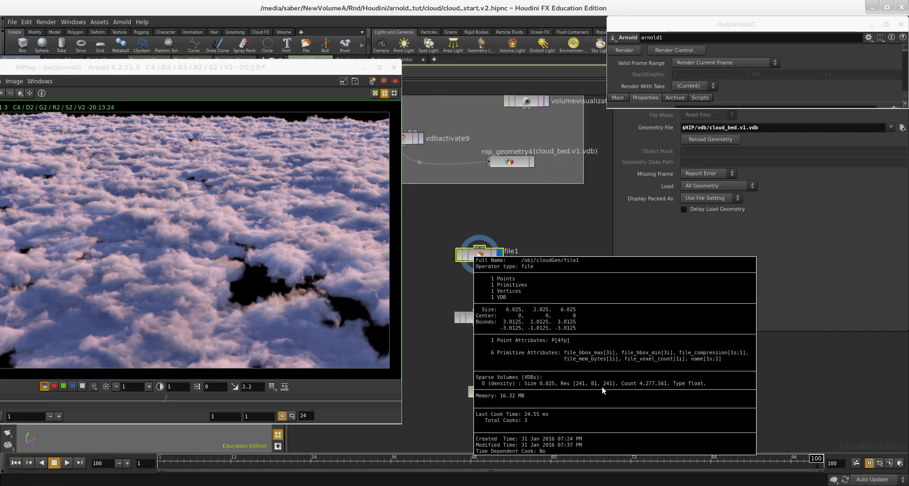
scroll(478, 303, "up", 1)
middle_click(474, 318)
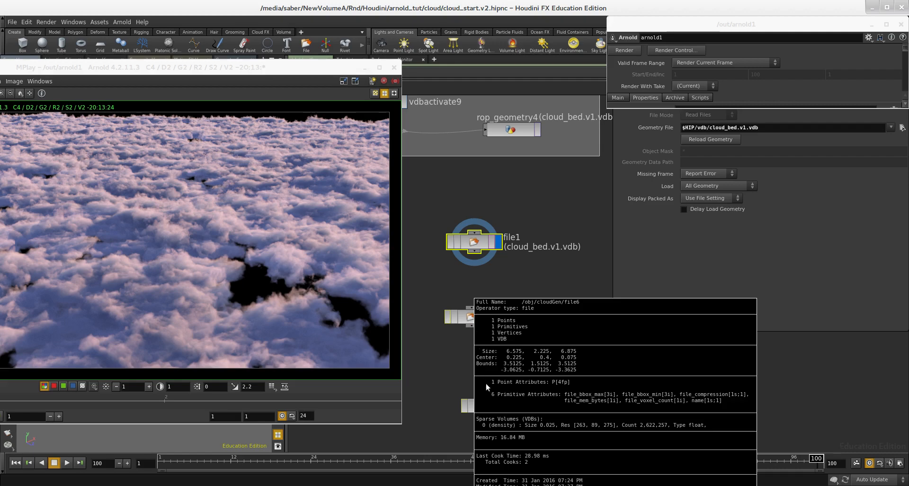
middle_click(492, 406)
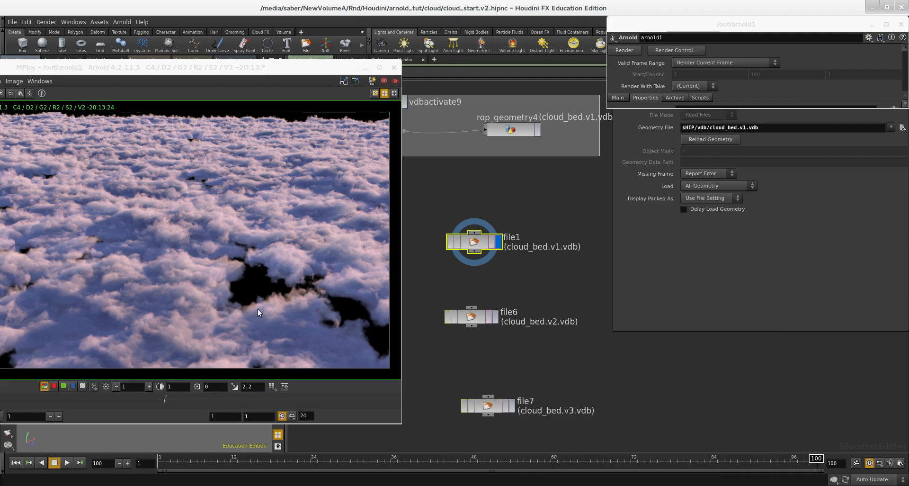
- Review the rendered cloud image and the playing preview sequence, closing the arnold1 parameter window that covers it
left_click_drag(241, 300, 437, 284, "alt")
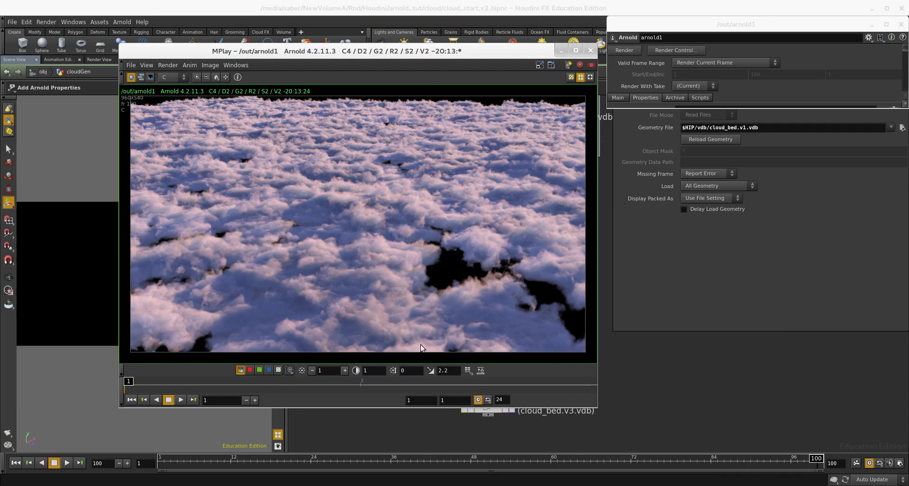
left_click_drag(908, 280, 512, 280, "alt")
left_click_drag(385, 277, 908, 306, "alt")
left_click_drag(793, 294, 757, 294, "alt")
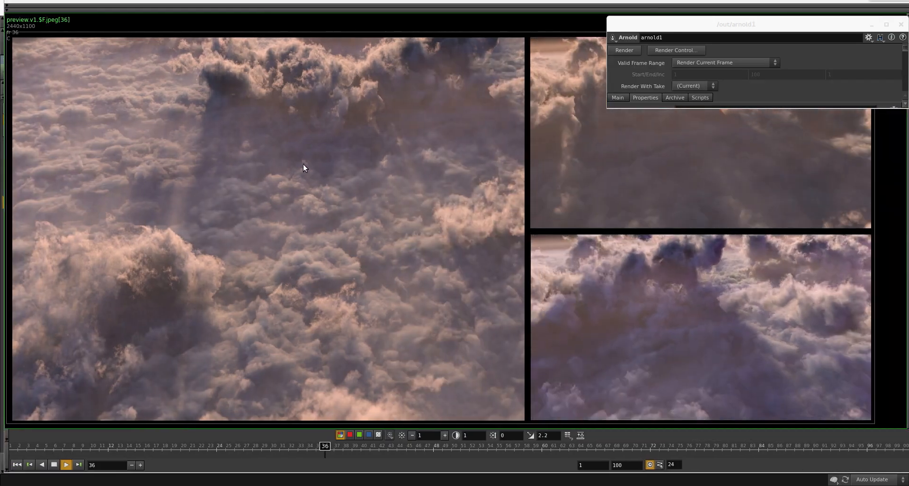
scroll(262, 199, "down", 2)
scroll(303, 201, "up", 1)
middle_click_drag(744, 75, 743, 36, "alt")
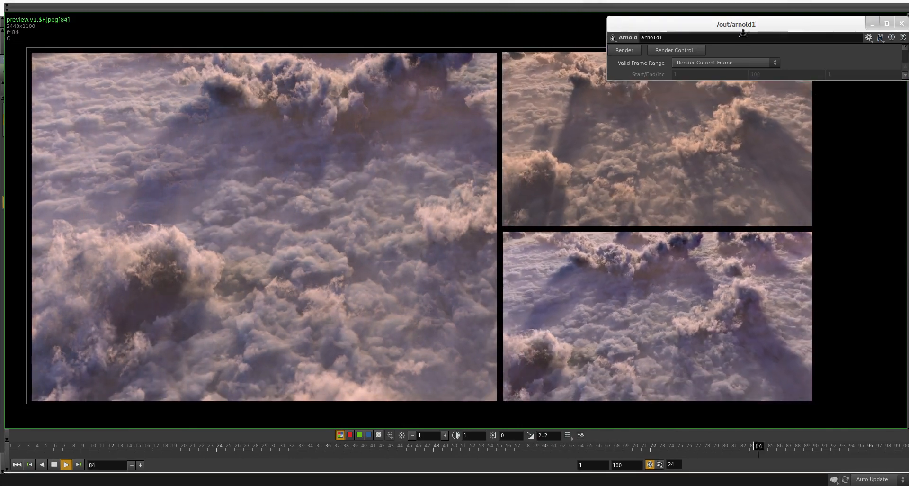
key("alt+F4")
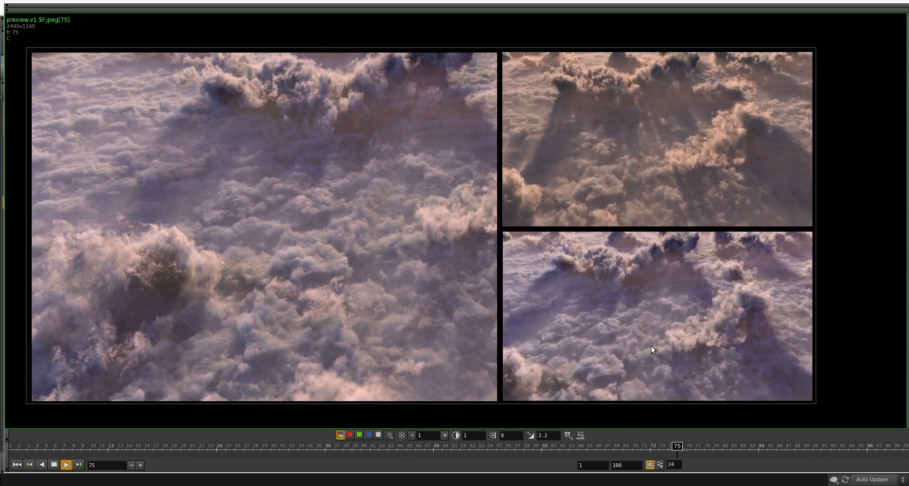
left_click_drag(364, 133, 908, 146, "alt")
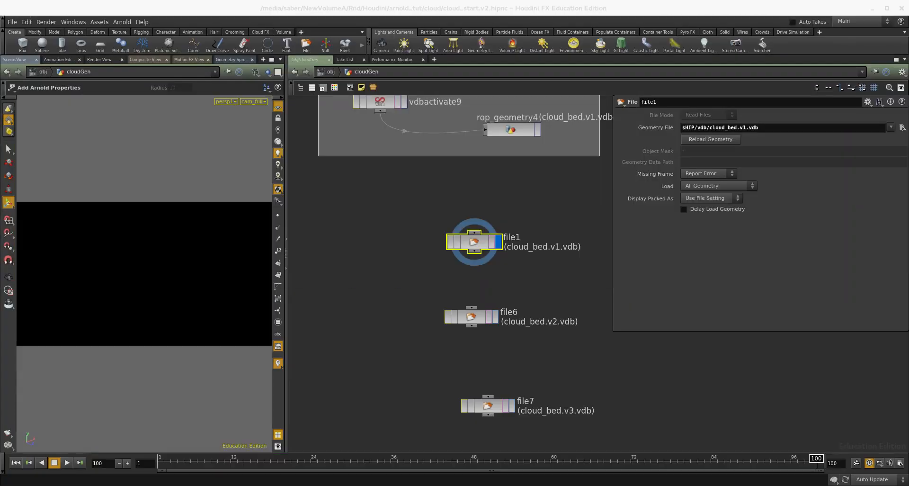
- Browse the cloudGen network to find the TOP_CLOUD network box and examine its node chain
scroll(425, 232, "down", 6)
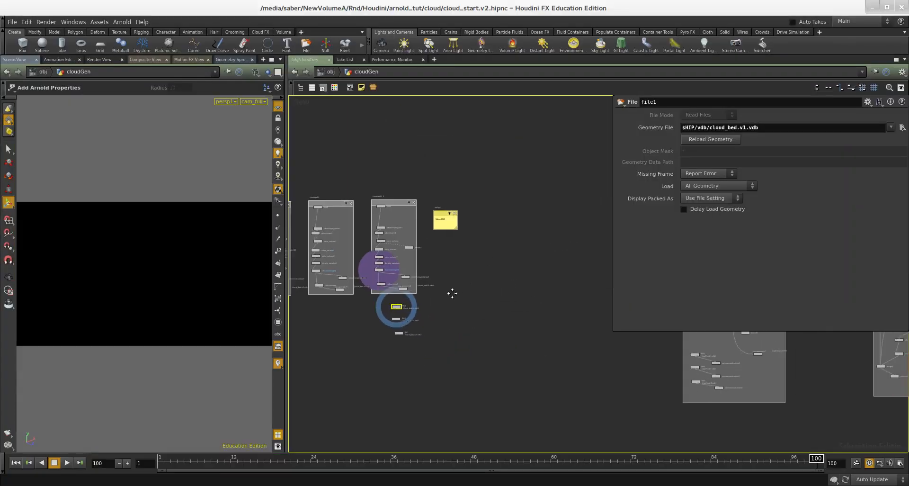
scroll(508, 241, "up", 2)
middle_click_drag(354, 224, 346, 306)
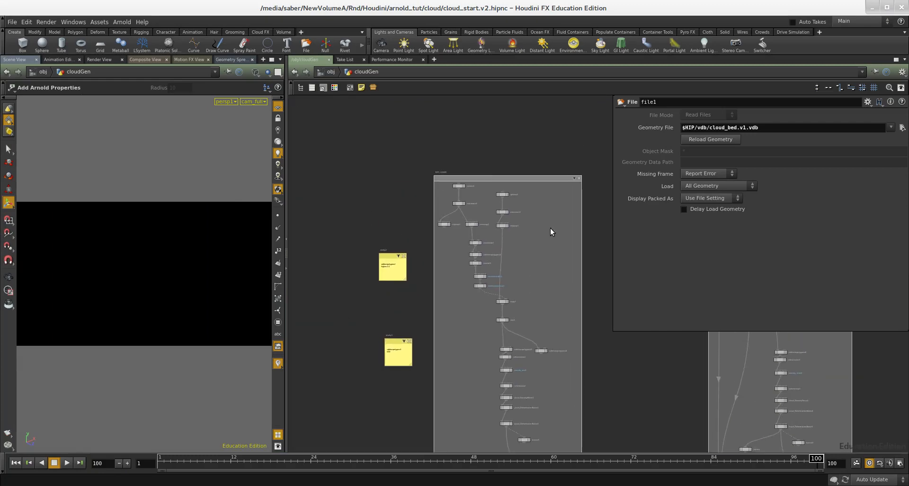
middle_click_drag(550, 244, 522, 236)
scroll(499, 284, "up", 3)
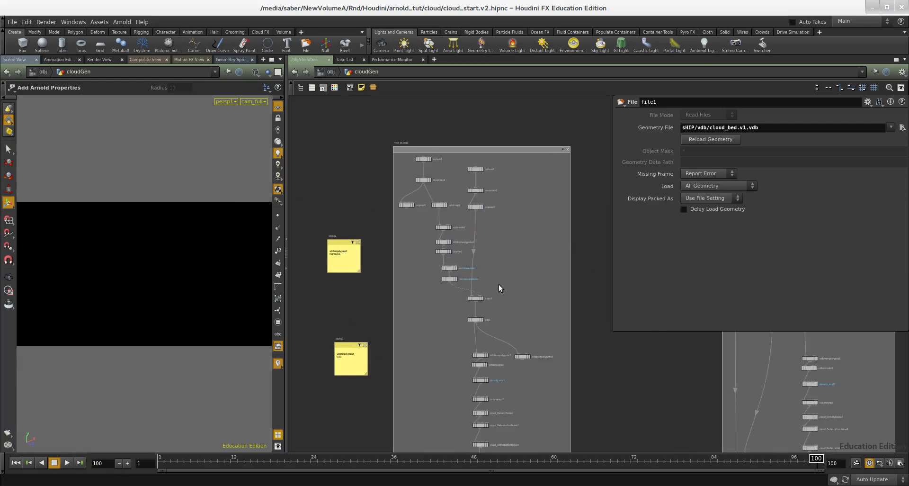
scroll(506, 285, "down", 2)
scroll(513, 294, "up", 4)
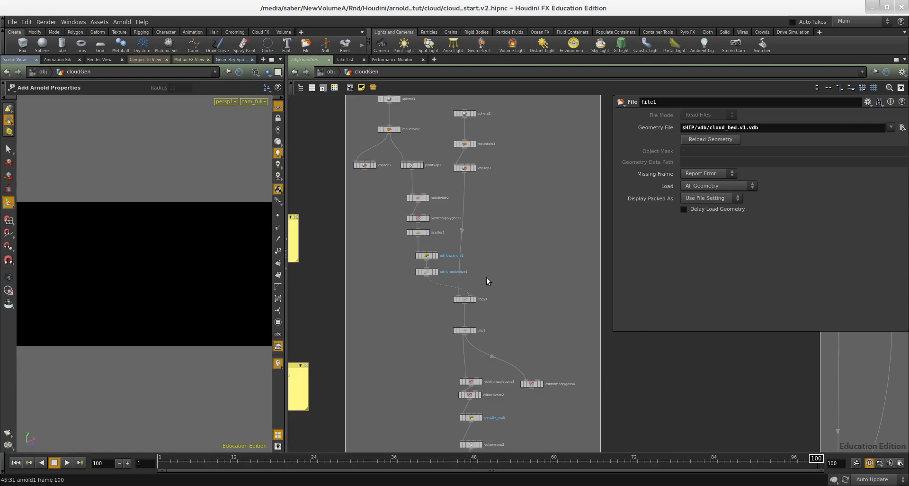
left_click_drag(506, 264, 506, 263)
scroll(515, 241, "up", 2)
middle_click_drag(505, 146, 515, 207)
scroll(517, 241, "down", 3)
scroll(441, 170, "up", 1)
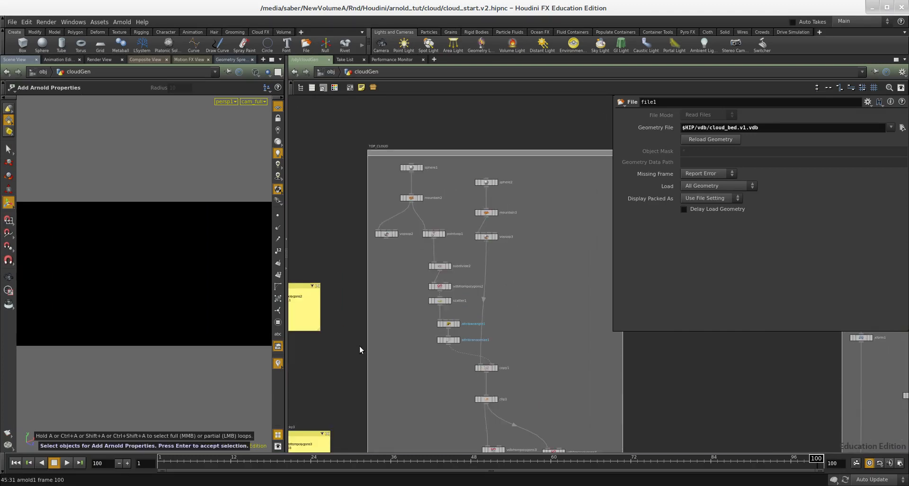
middle_click_drag(520, 357, 510, 296)
middle_click_drag(530, 351, 560, 369)
scroll(519, 359, "up", 2)
middle_click_drag(539, 262, 539, 339)
scroll(452, 246, "up", 2)
- Display the sphere1 node with Auto Update cooking, frame its geometry in the viewport and toggle wireframe shading
left_click(397, 181)
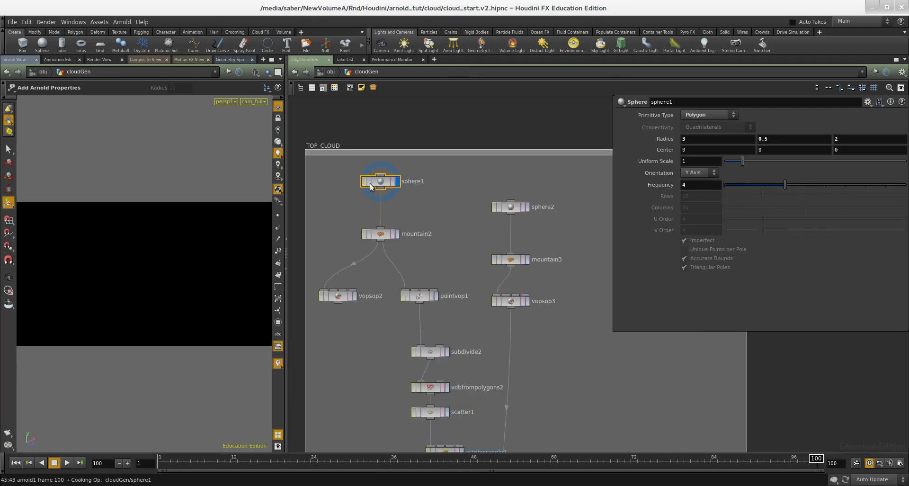
left_click(871, 479)
left_click(868, 450)
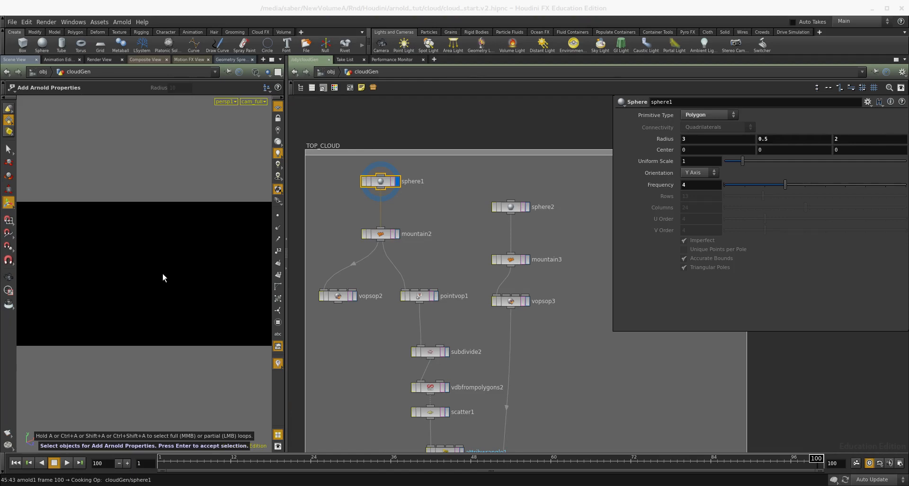
middle_click_drag(456, 204, 464, 218)
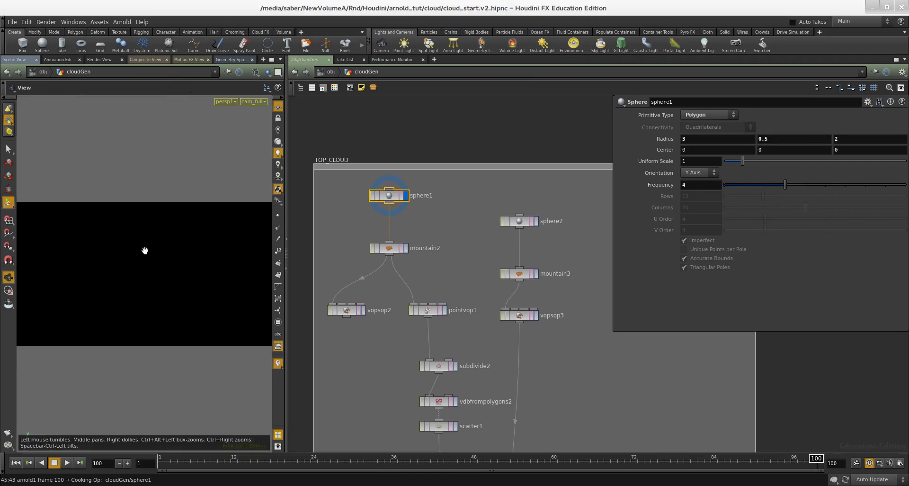
key("space+f")
mouse_move(151, 263)
left_mouse_down()
mouse_move(146, 288)
mouse_move(214, 300)
mouse_move(232, 244)
left_mouse_up()
key("shift+w")
- Display mountain2 and then pointvop1, switching the viewport to headlight lighting to examine the deformed sphere
left_click(388, 247)
middle_click_drag(430, 266, 420, 230)
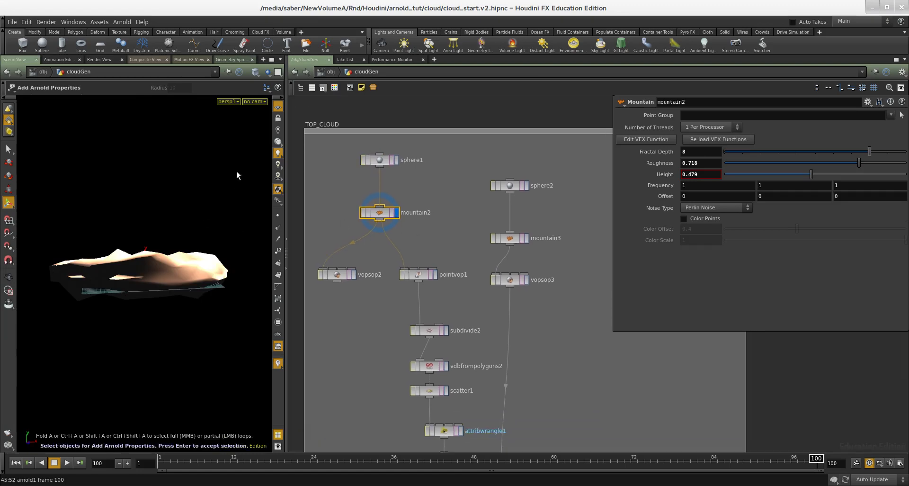
left_click(276, 142)
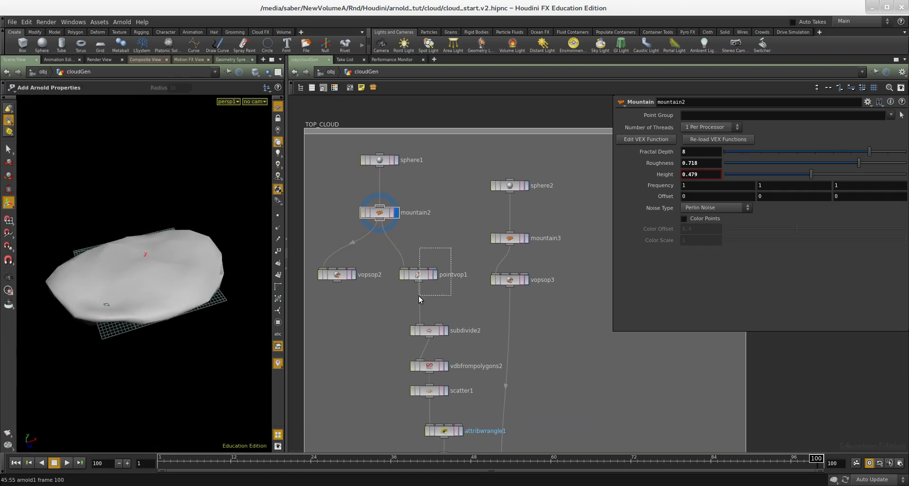
left_click(445, 277)
middle_click_drag(445, 277, 444, 253)
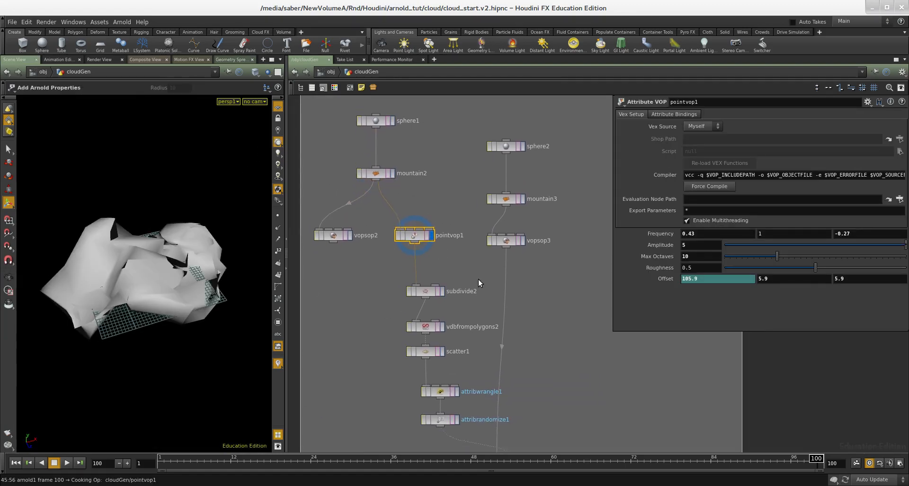
- Display subdivide2 and then vdbfrompolygons2 to examine the smoothed shape and its fog volume
left_click_drag(408, 307, 407, 308)
left_click(442, 291)
middle_click_drag(461, 311, 465, 269)
left_click_drag(465, 268, 379, 296)
scroll(488, 312, "up", 2)
left_click(427, 275)
left_click_drag(187, 300, 199, 288, "alt")
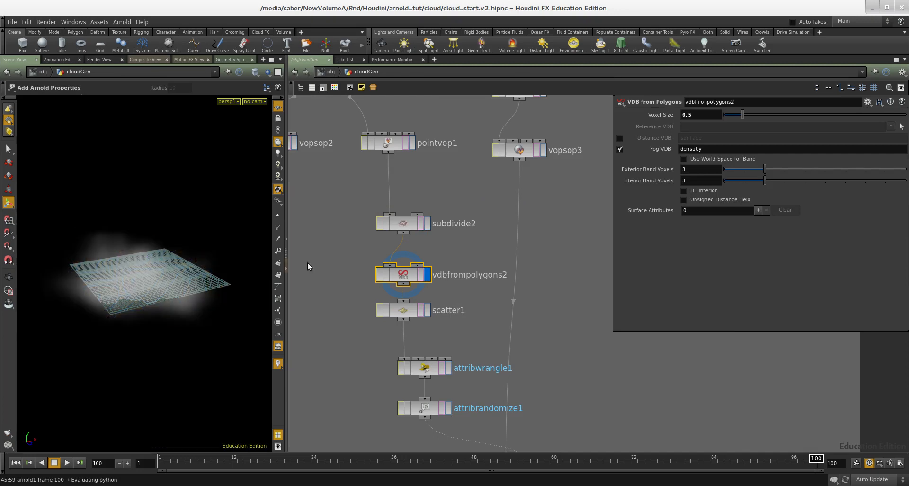
- Set the voxel size of vdbfrompolygons2 to 0.1 and examine the density volume from another angle
scroll(497, 265, "down", 2)
scroll(471, 263, "up", 2)
scroll(541, 277, "down", 5)
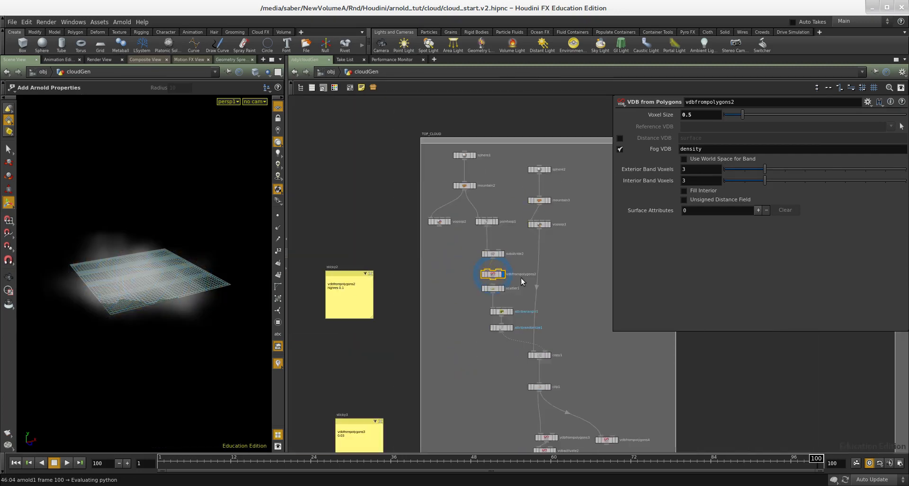
scroll(369, 310, "up", 3)
scroll(433, 353, "down", 1)
middle_click_drag(436, 361, 368, 335)
scroll(568, 269, "up", 2)
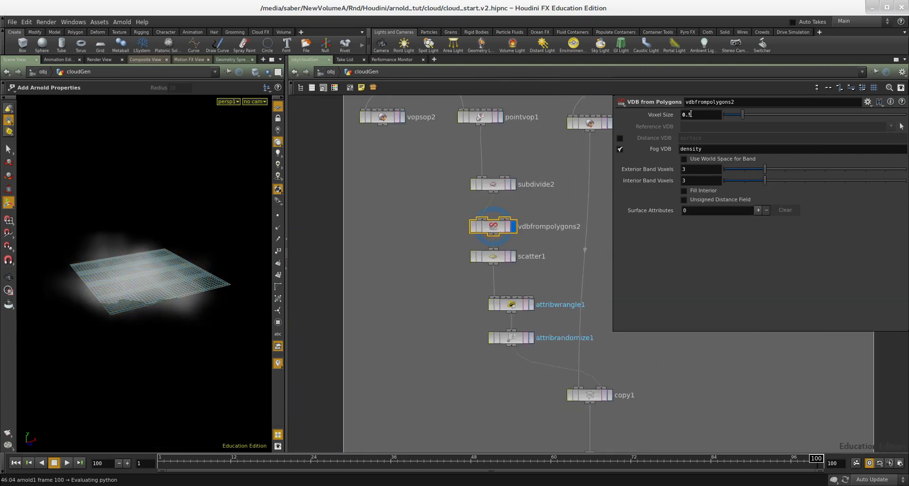
key("Return")
key("Escape")
left_click_drag(109, 277, 206, 292)
middle_click_drag(537, 274, 480, 268)
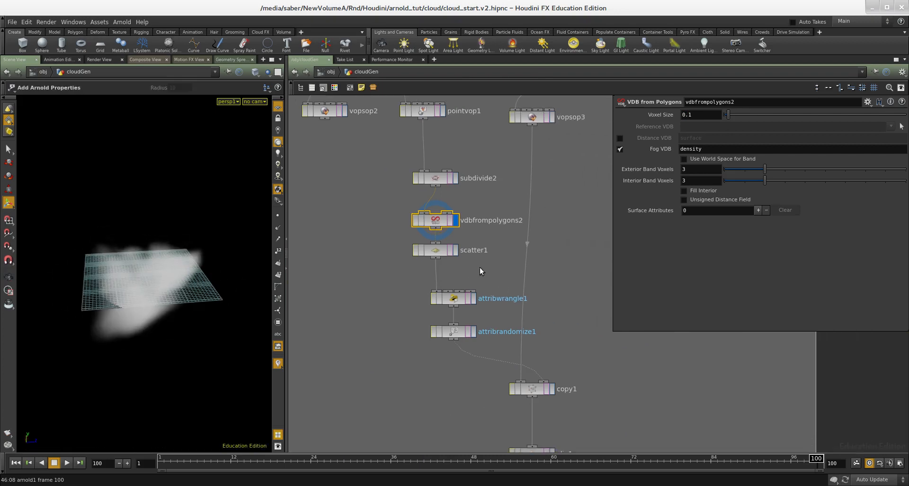
- Display the scatter1 node and examine the points scattered inside the volume from several angles
scroll(469, 250, "up", 2)
left_click(451, 249)
key("Escape")
left_click_drag(124, 291, 143, 301)
middle_click_drag(487, 280, 444, 230)
key("Escape")
left_click_drag(104, 275, 77, 239)
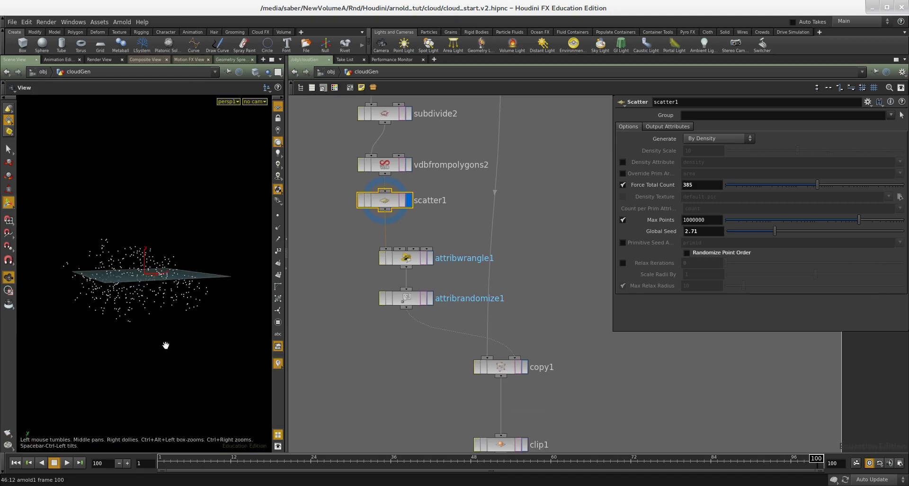
left_click_drag(174, 349, 291, 302, "alt")
- Display attribwrangle1 and examine its VEX code for the pscale and N point attributes
left_click_drag(441, 237, 373, 268)
key("r")
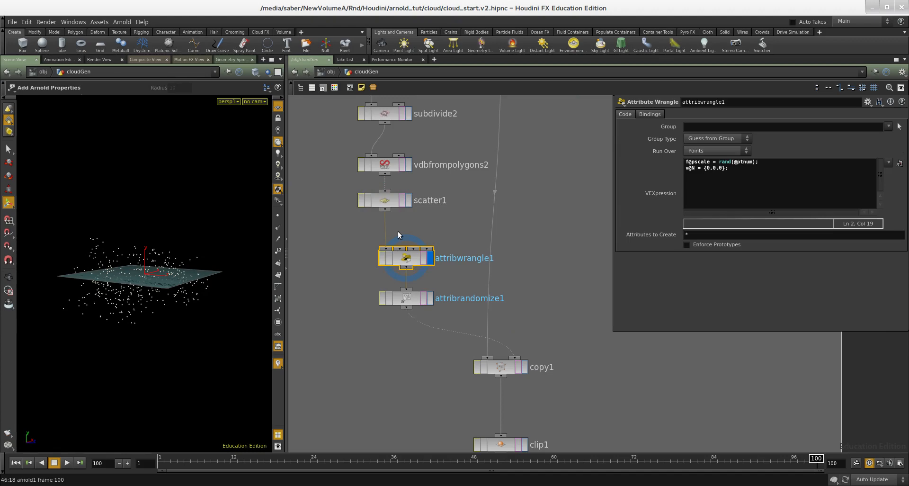
left_click_drag(124, 272, 156, 290, "alt")
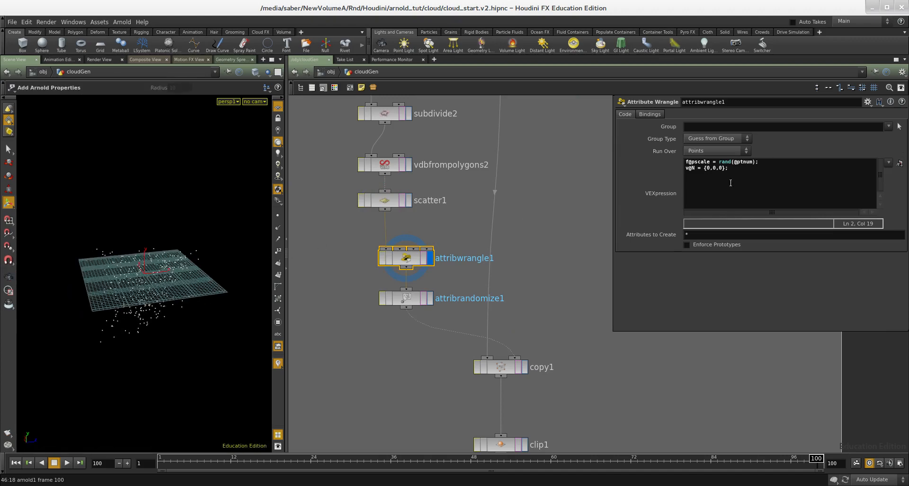
- Display attribrandomize1 and examine its settings for randomizing the point normals
left_click_drag(373, 321, 365, 329)
key("r")
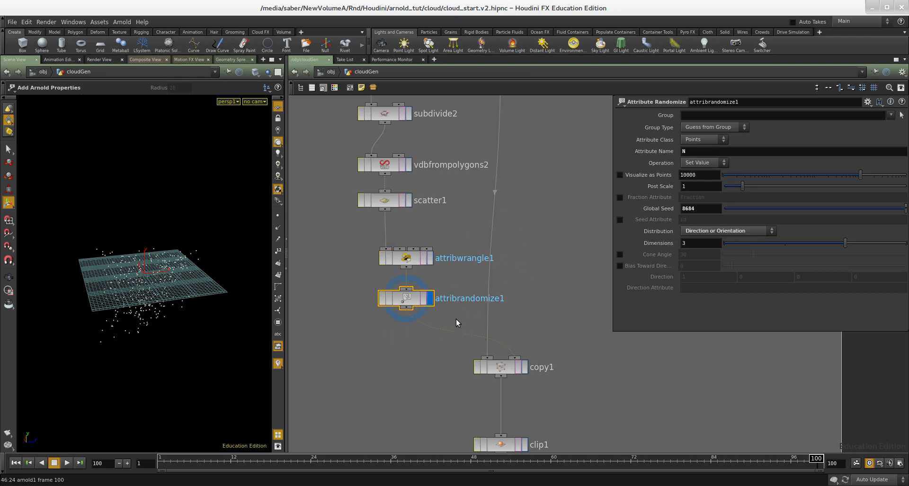
scroll(435, 314, "up", 3)
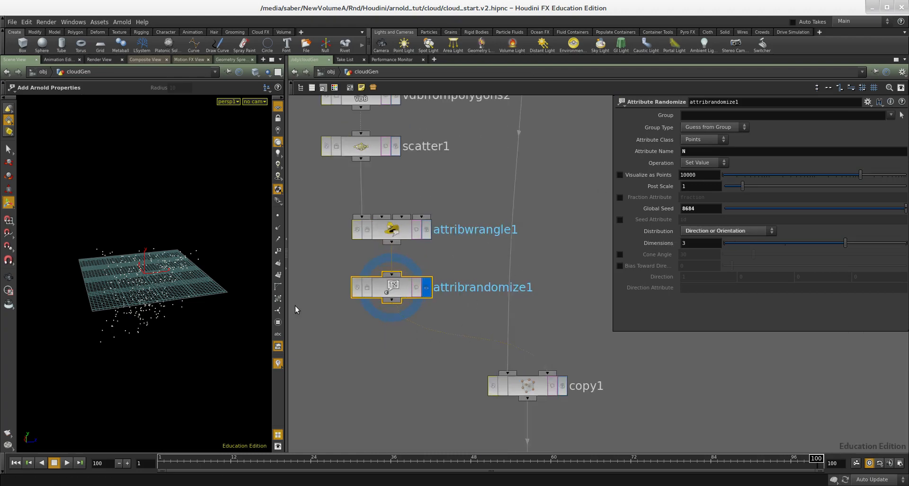
- Turn on the display of point normals and examine the randomized normals of attribrandomize1 from several angles
left_click(278, 228)
left_click_drag(138, 285, 182, 291, "alt")
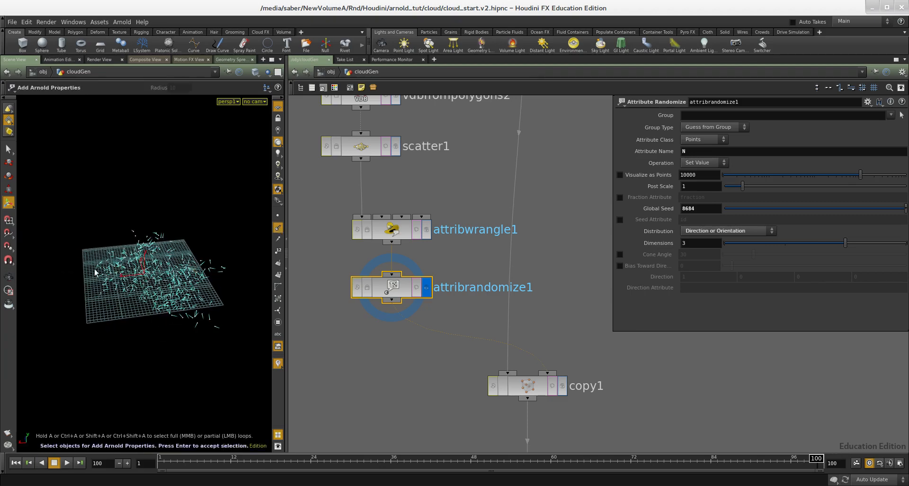
left_click_drag(102, 281, 154, 268, "alt")
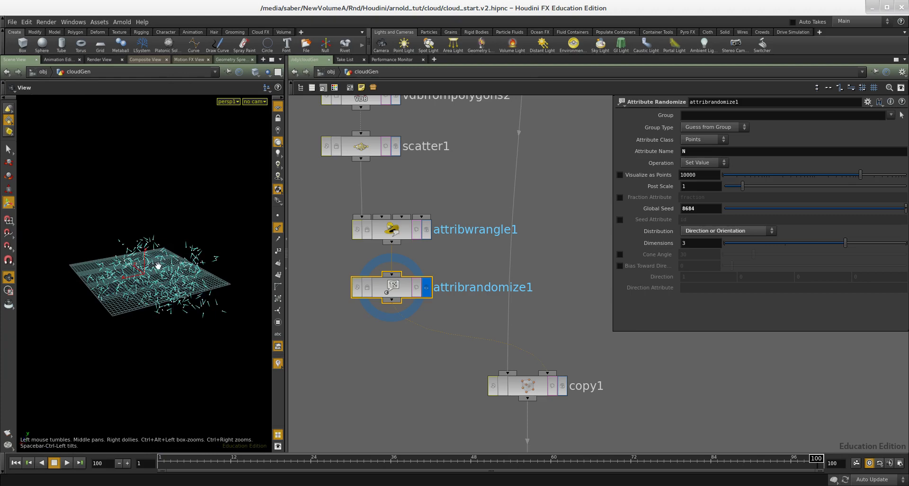
scroll(154, 267, "up", 4)
scroll(450, 278, "down", 6)
middle_click_drag(510, 279, 502, 274)
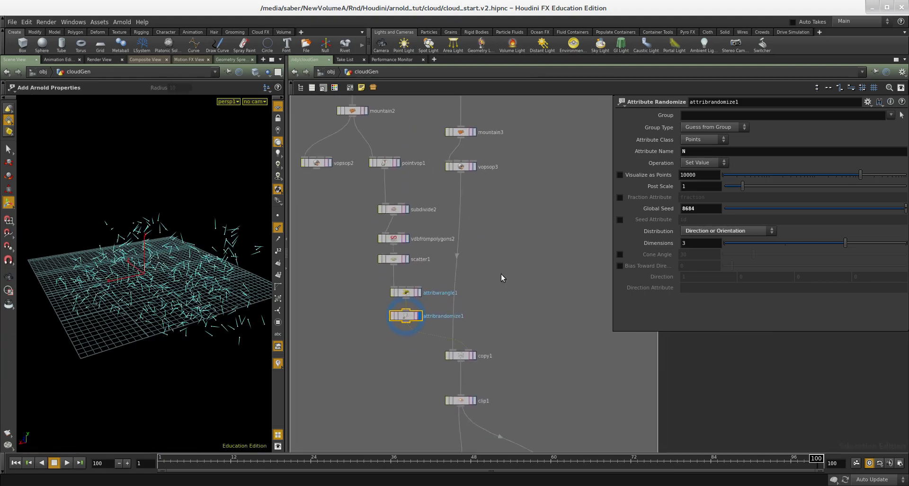
scroll(438, 351, "up", 3)
scroll(527, 265, "down", 2)
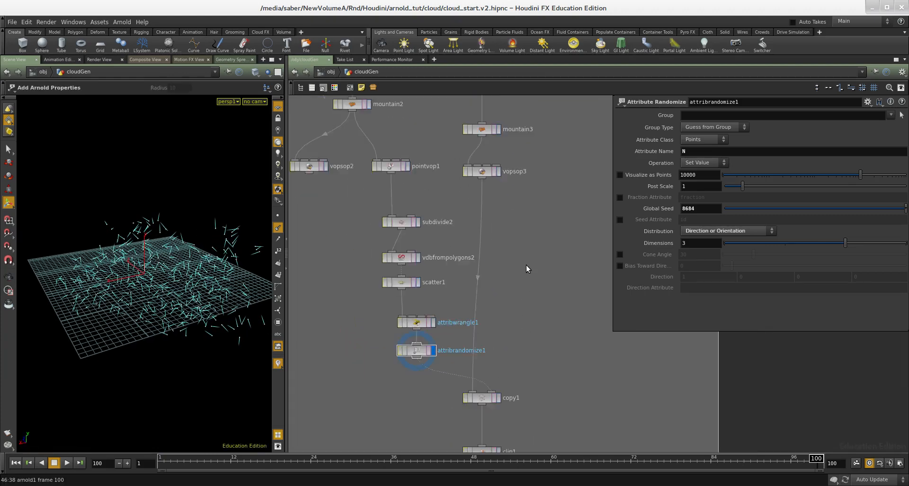
- Display the sphere2 node at the head of the second branch and turn off the point normals
middle_click_drag(527, 112, 502, 232)
scroll(503, 229, "up", 4)
left_click_drag(507, 225, 390, 177)
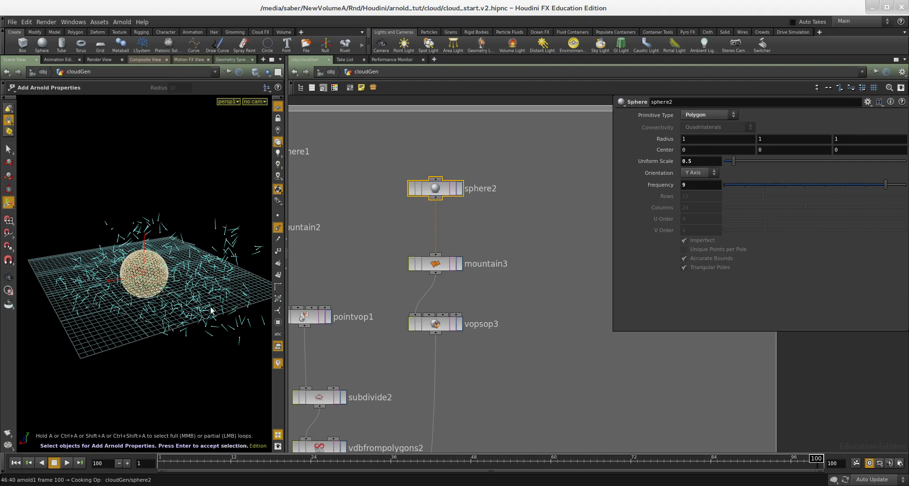
left_click_drag(508, 226, 414, 177)
key("r")
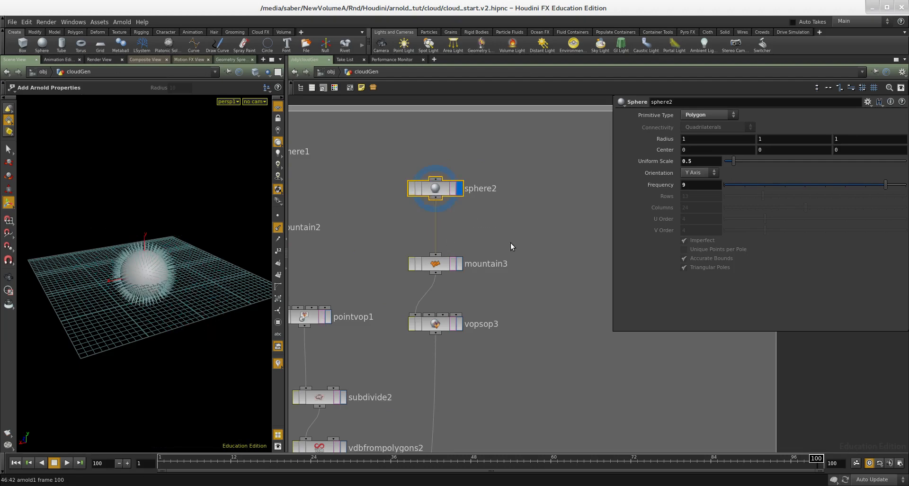
middle_click_drag(511, 242, 512, 223)
left_click(278, 228)
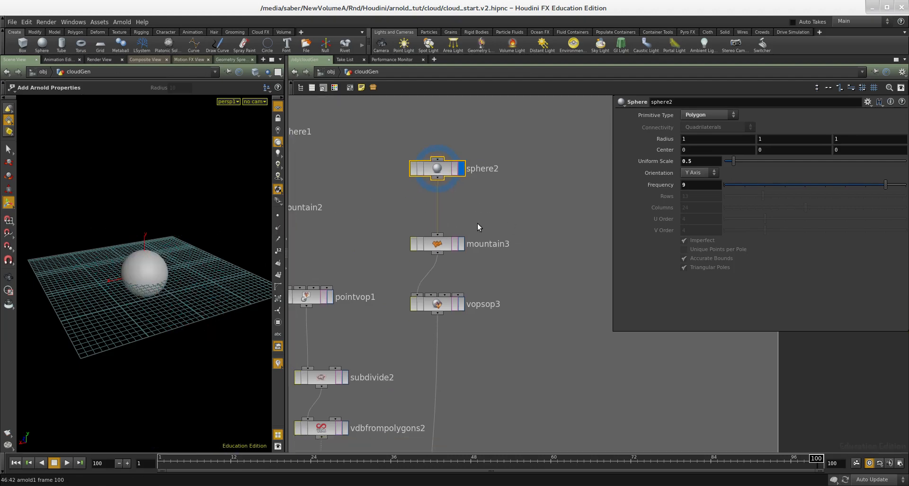
- Display mountain3 and examine the noise-displaced sphere along with its height and roughness settings
left_click(461, 243)
middle_click_drag(516, 274, 515, 247)
left_click_drag(94, 305, 142, 304, "alt")
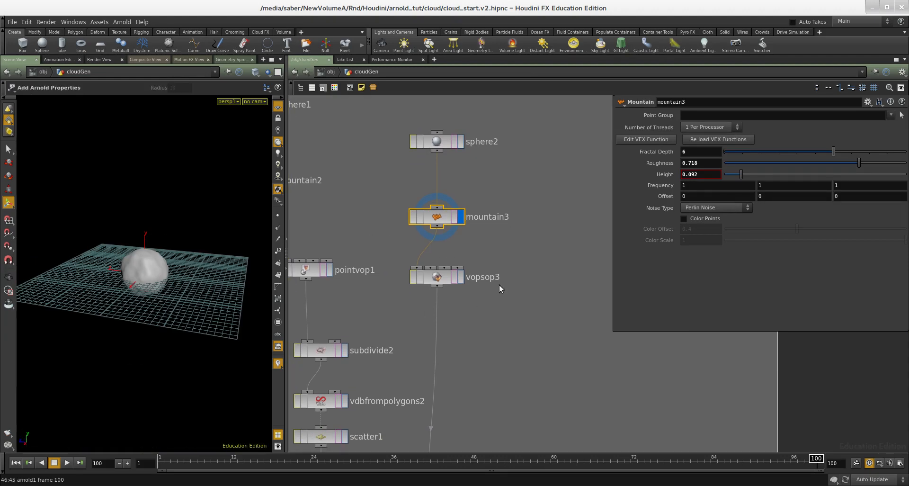
- Display vopsop3 and examine the further deformed sphere up close from several angles
left_click(461, 277)
middle_click_drag(478, 303, 478, 260)
left_click_drag(143, 283, 113, 293)
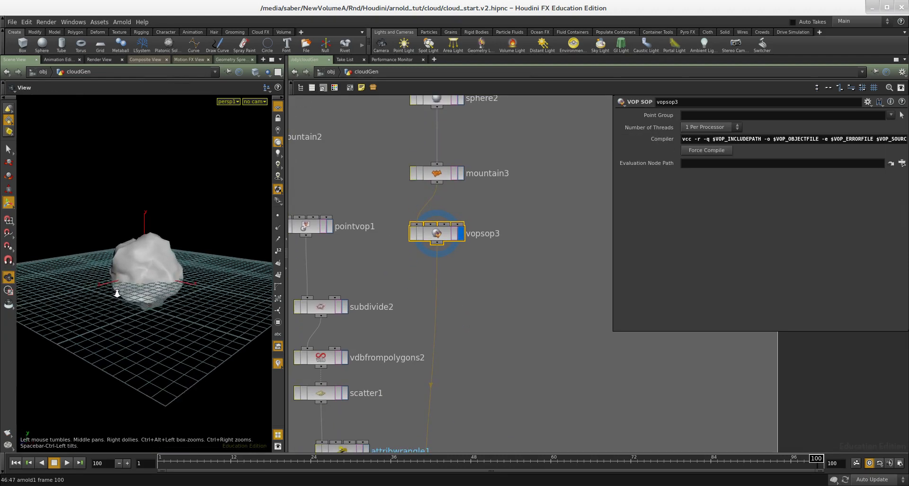
right_click_drag(113, 293, 115, 296, "alt")
left_click_drag(116, 296, 142, 294, "alt")
- Look inside vopsop3 at how the aanoise1 anti-aliased noise is added to the point position, and return to the cloudGen network
double_click(436, 233)
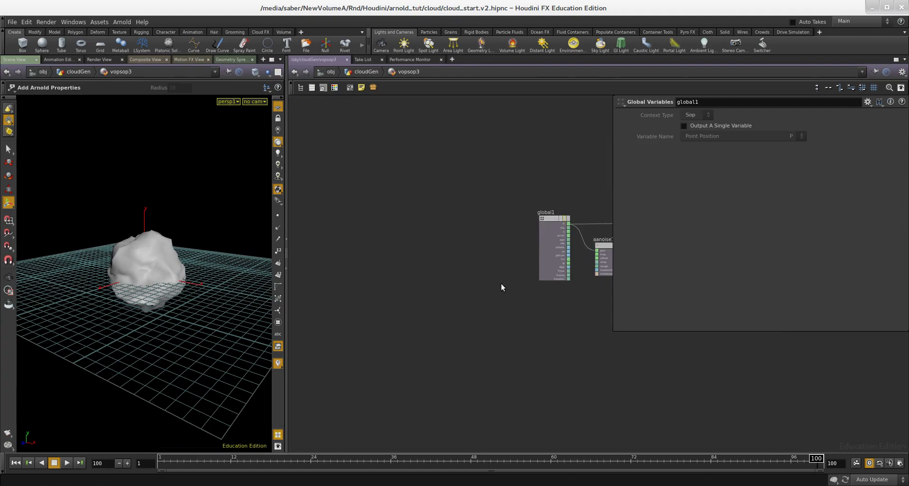
left_click_drag(425, 257, 425, 256)
middle_click_drag(377, 194, 346, 228)
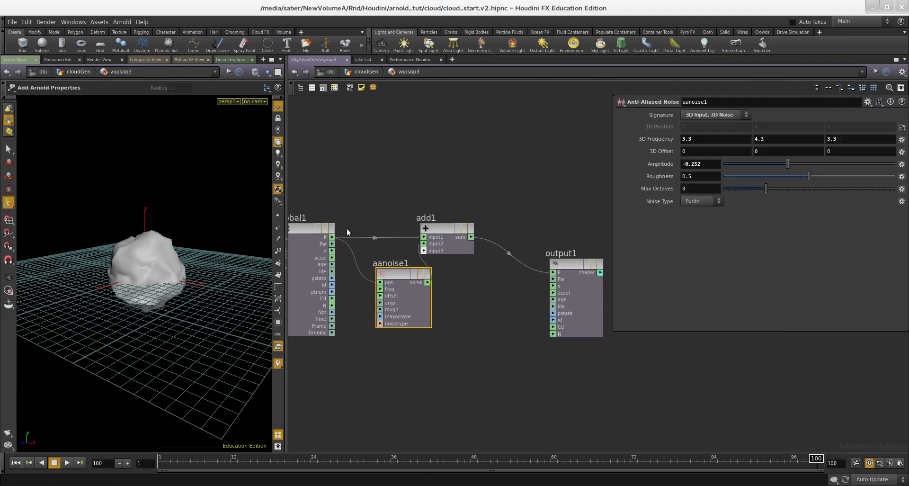
middle_click_drag(449, 305, 484, 319)
key("u")
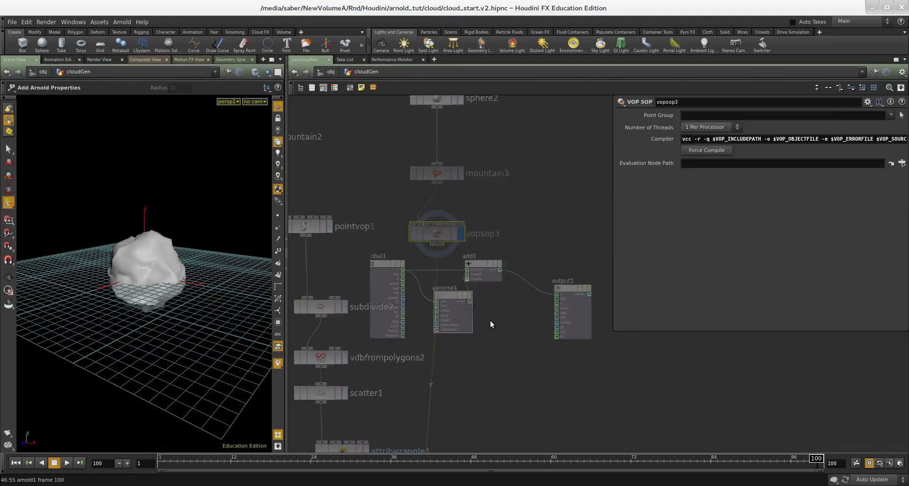
- Select copy1 and show the attribrandomize1 points that serve as its template input in the viewport
scroll(510, 259, "down", 2)
middle_click_drag(503, 261, 496, 155)
scroll(498, 273, "up", 2)
left_click_drag(500, 282, 436, 350)
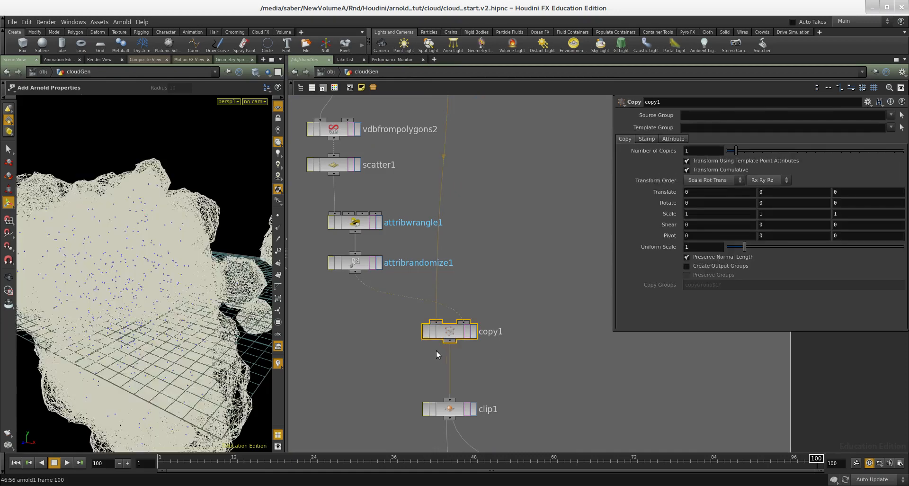
key("r")
left_click(379, 262)
right_click_drag(186, 233, 209, 269, "alt")
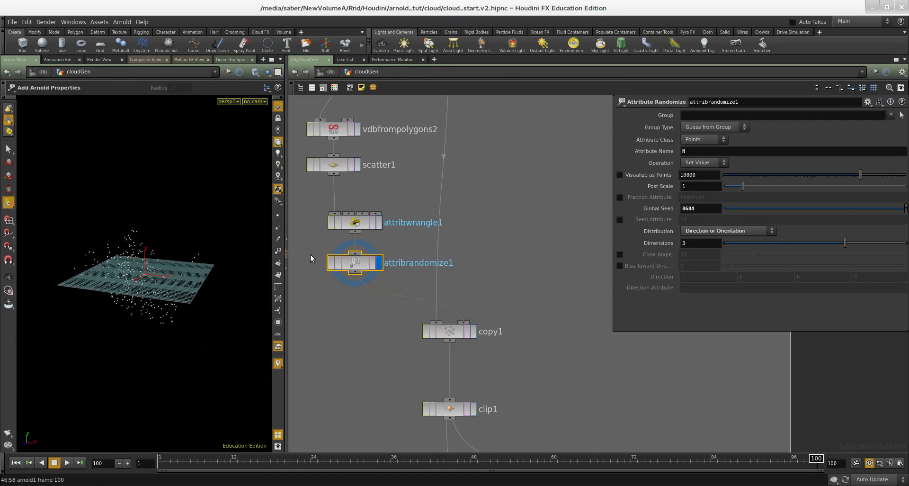
- Display copy1 and examine the deformed spheres copied onto the scattered points
middle_click_drag(494, 225, 485, 387)
scroll(483, 374, "down", 2)
middle_click_drag(492, 443, 498, 336)
left_click_drag(498, 336, 465, 362)
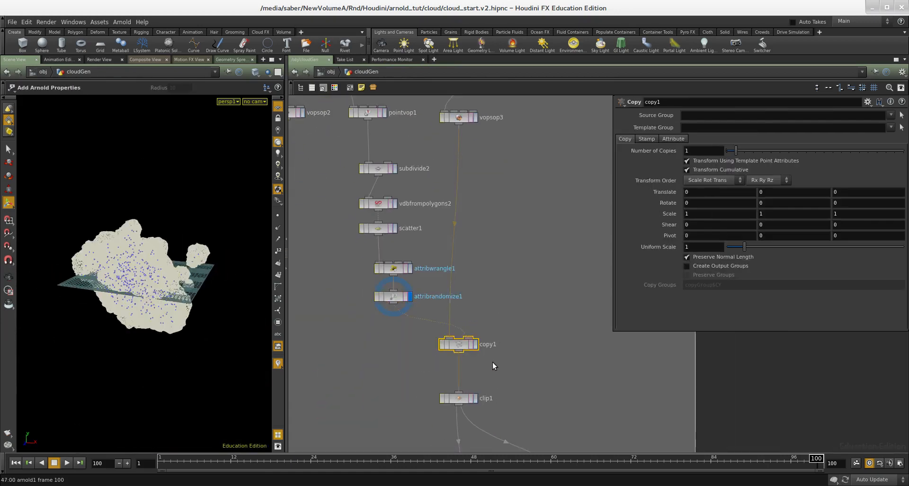
scroll(478, 370, "up", 2)
key("r")
left_click_drag(127, 289, 96, 236, "alt")
middle_click_drag(522, 395, 482, 318)
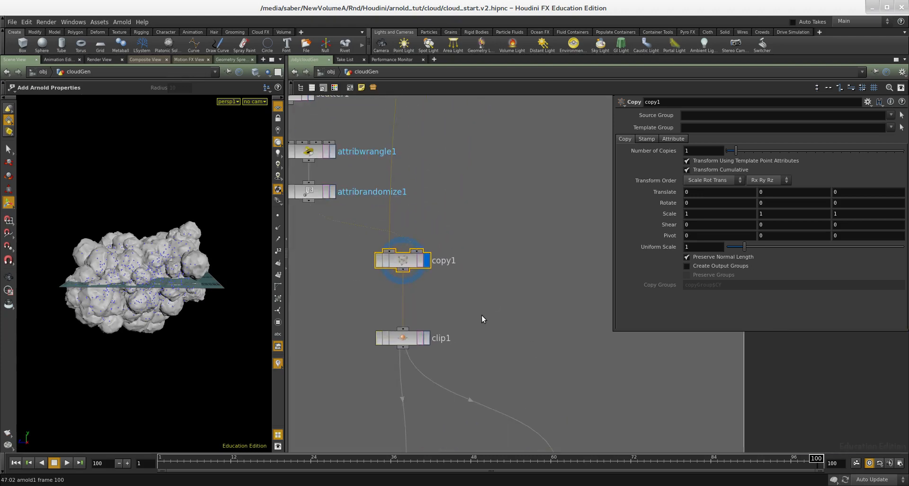
- Display clip1 and examine the flattened underside of the clipped cloud geometry from several angles
left_click_drag(331, 330, 327, 328)
key("r")
left_click_drag(128, 291, 208, 299)
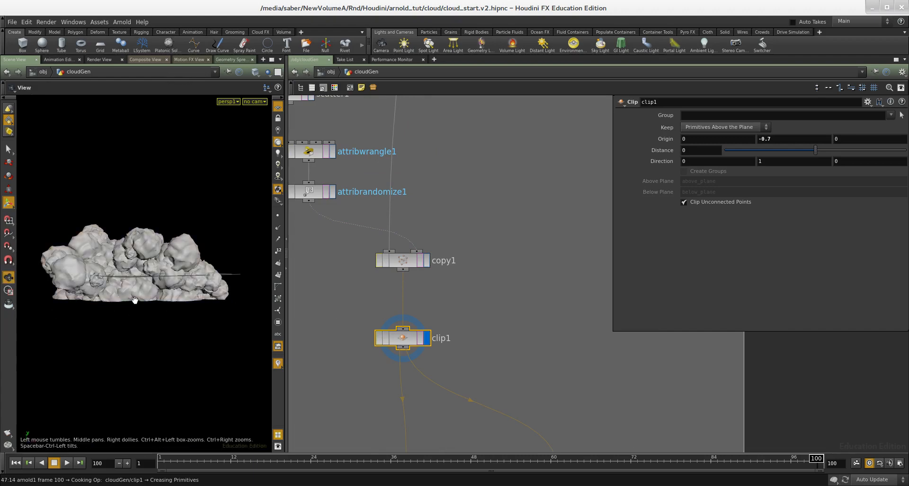
left_click_drag(134, 300, 123, 294)
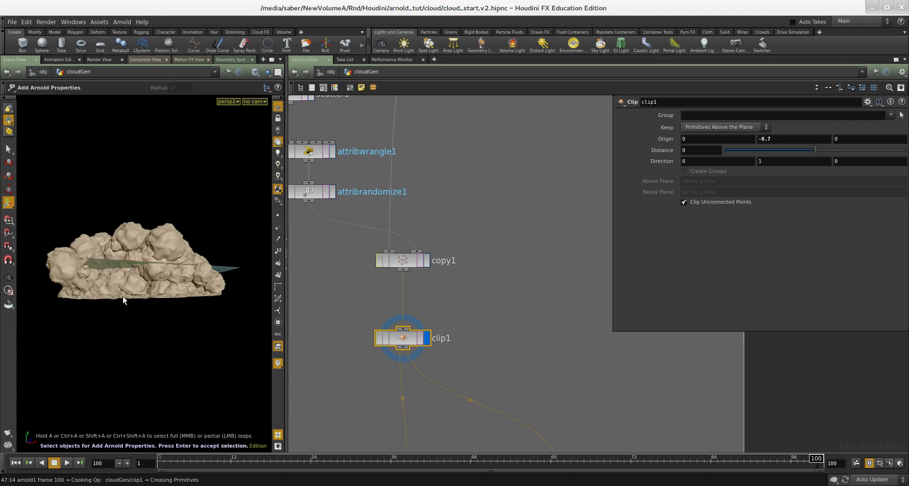
middle_click_drag(477, 299, 474, 248)
left_click_drag(118, 299, 136, 276, "alt")
left_click_drag(124, 320, 127, 265, "alt")
right_click_drag(127, 265, 191, 275, "alt")
left_click_drag(192, 275, 195, 299, "alt")
- Display vdbfrompolygons3 and examine the fog volume converted from the clipped geometry
scroll(499, 327, "down", 2)
middle_click_drag(500, 327, 479, 231)
scroll(463, 274, "up", 2)
left_click_drag(460, 272, 347, 302)
left_click_drag(189, 271, 123, 325, "alt")
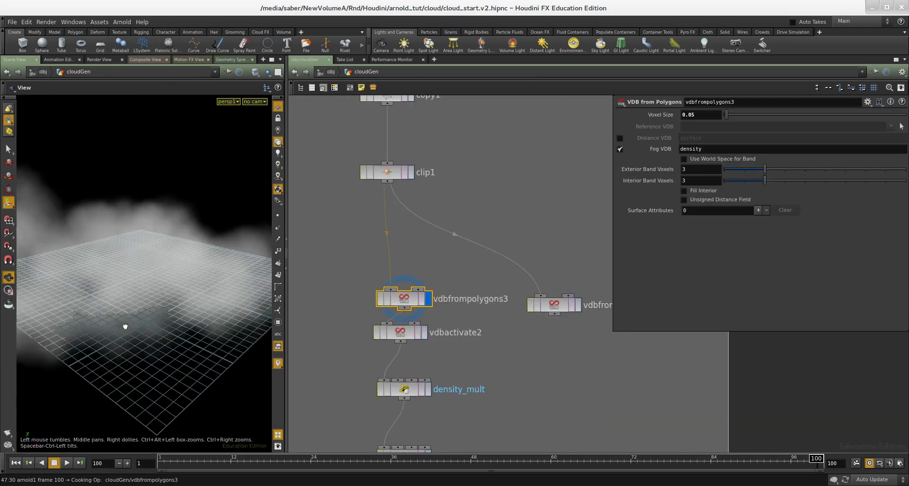
right_click_drag(124, 325, 157, 290, "alt")
scroll(421, 301, "up", 2)
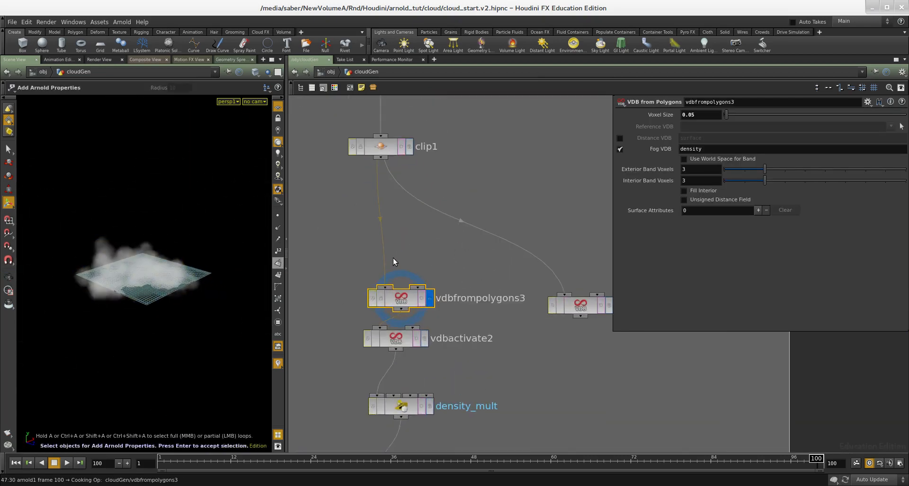
- Set the voxel size of vdbfrompolygons3 to 0.04
scroll(393, 262, "down", 6)
scroll(415, 251, "up", 6)
scroll(411, 279, "down", 4)
double_click(509, 308)
key("ctrl+z")
middle_click_drag(431, 376, 318, 372)
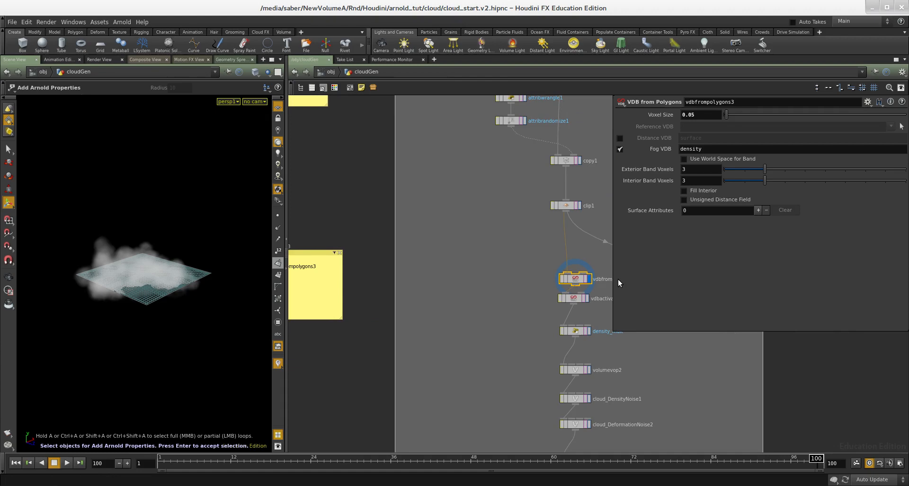
middle_click_drag(524, 303, 422, 311)
scroll(479, 279, "up", 3)
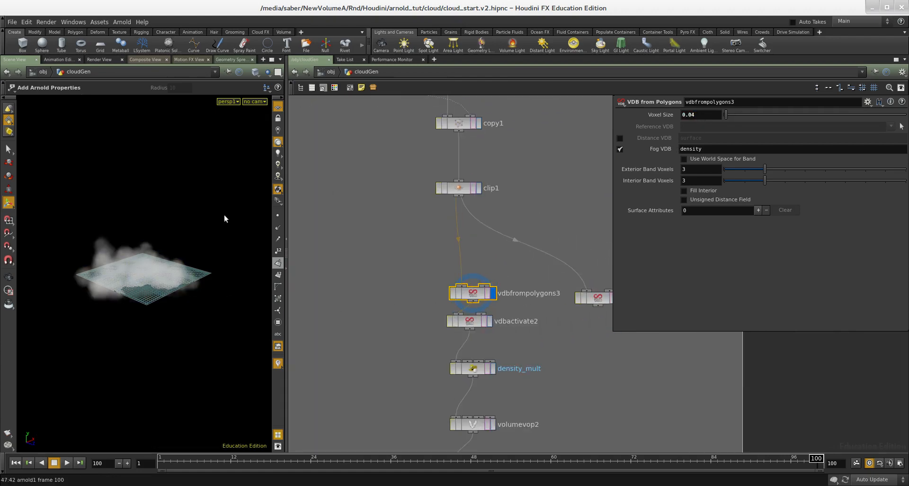
mouse_move(141, 268)
left_mouse_down("alt")
mouse_move(148, 284)
mouse_move(151, 268)
left_mouse_up("alt")
- Display vdbactivate2 and examine the volume with its Voxels to Expand setting
scroll(148, 284, "up", 3)
middle_click_drag(542, 306, 526, 273)
scroll(525, 271, "up", 2)
left_click_drag(510, 272, 419, 302)
key("r")
middle_click_drag(501, 307, 506, 282)
left_click_drag(504, 286, 411, 273)
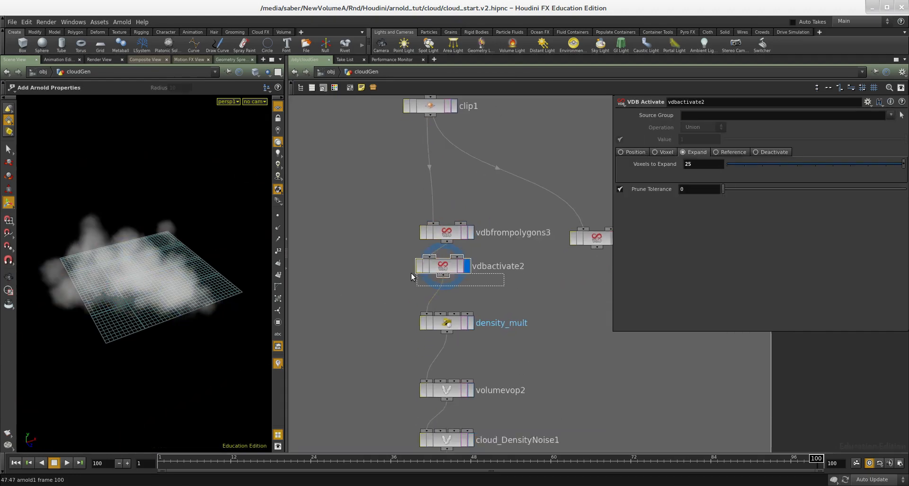
mouse_move(161, 243)
right_mouse_down("alt")
mouse_move(123, 255)
mouse_move(195, 270)
right_mouse_up("alt")
key("shift+w")
key("shift+w")
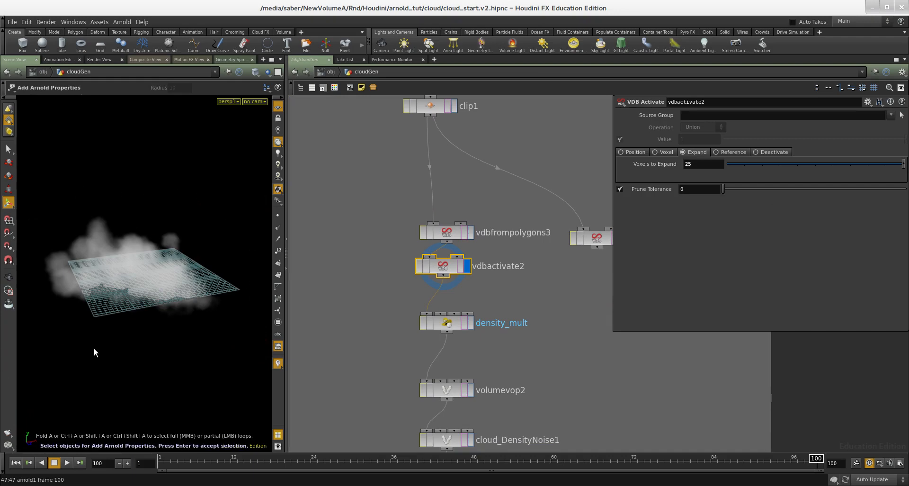
- Display density_mult and examine the volume and the VEX expression that multiplies its density
middle_click_drag(527, 301, 514, 262)
left_click_drag(494, 253, 375, 302)
key("r")
left_click_drag(132, 269, 162, 265, "alt")
- Display volumevop2 and examine the noise-distorted cloud volume from another angle
middle_click_drag(533, 319, 506, 247)
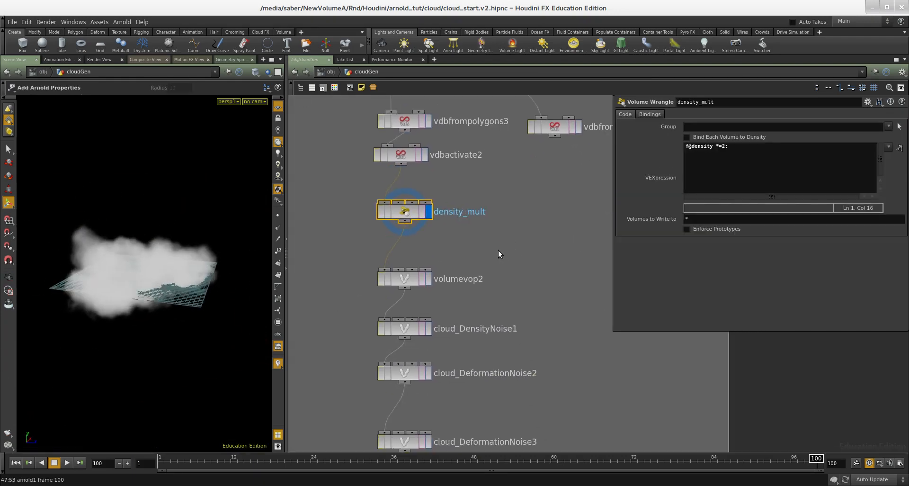
left_click_drag(479, 305, 485, 300)
key("r")
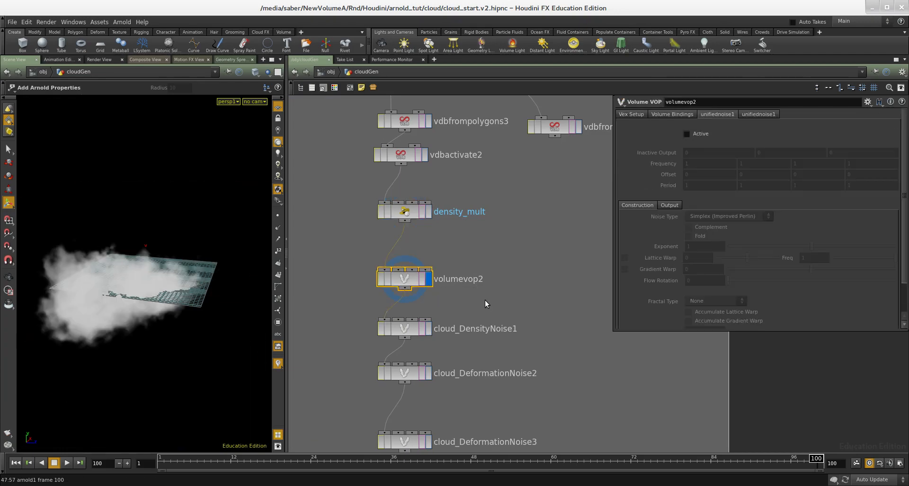
left_click_drag(179, 285, 239, 262)
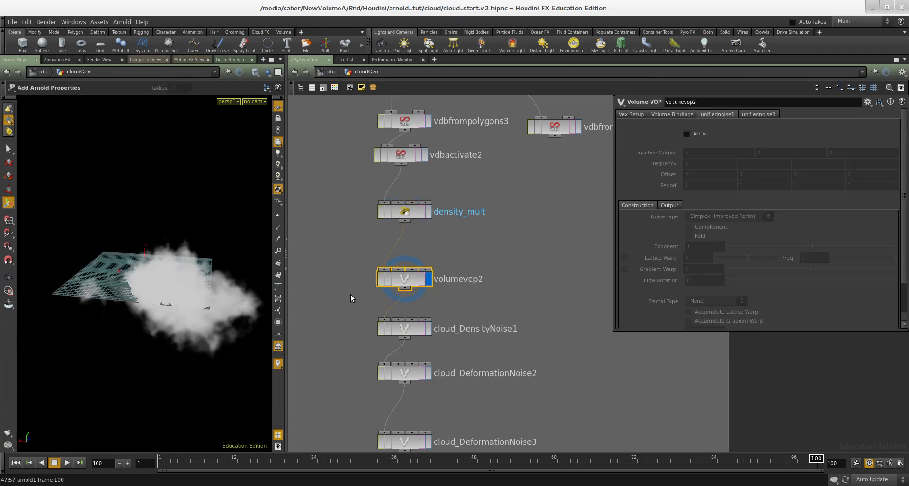
- Locate volumevop2 in the network again and select the cloud_DensityNoise1 node below it
scroll(509, 308, "down", 6)
middle_click_drag(490, 320, 558, 306)
scroll(483, 322, "down", 5)
middle_click_drag(377, 341, 546, 329)
scroll(317, 298, "up", 3)
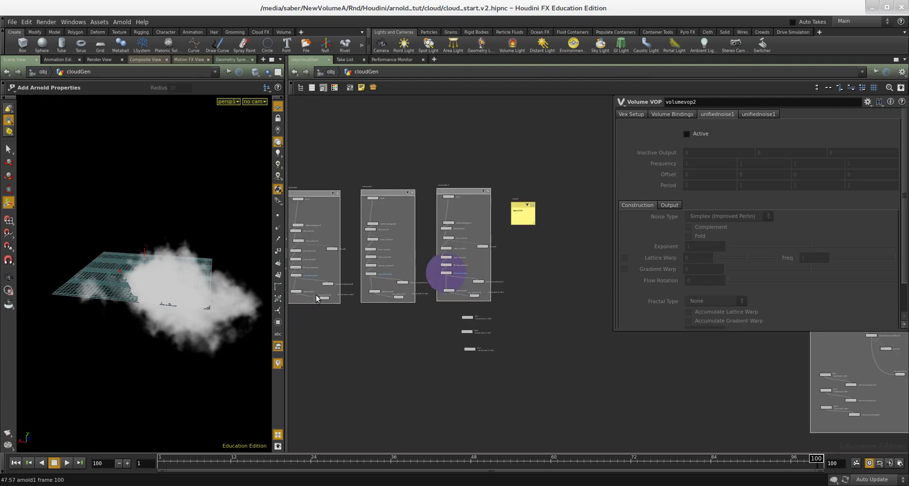
key("f")
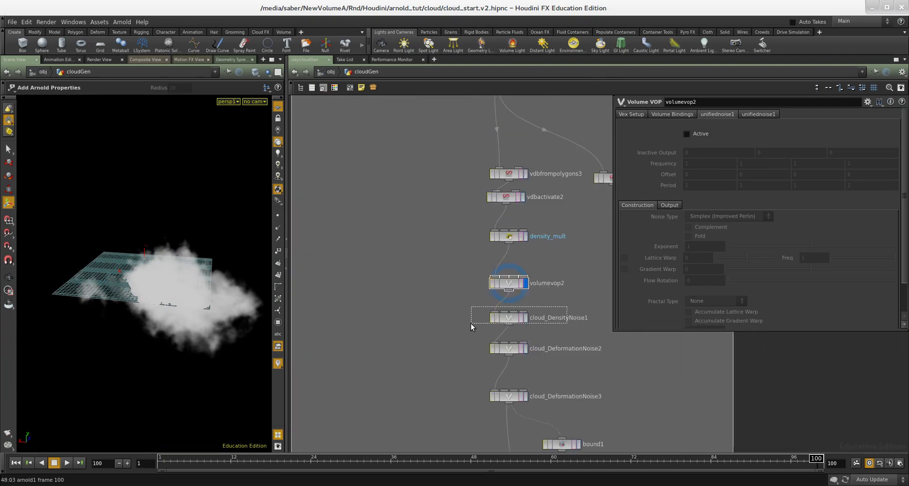
left_click_drag(470, 323, 470, 323)
scroll(570, 343, "up", 2)
- Go through the cloud deformation noise nodes and display cloud_DeformationNoise3
left_click_drag(541, 330, 416, 368)
scroll(393, 369, "down", 3)
scroll(476, 399, "up", 3)
left_click_drag(465, 339, 358, 367)
key("r")
- Select rop_geometry2 and examine its frame range and VDB output file settings
scroll(508, 362, "down", 3)
scroll(518, 362, "up", 2)
scroll(524, 360, "down", 3)
middle_click_drag(586, 321, 573, 243)
scroll(488, 266, "up", 3)
left_click_drag(483, 268, 406, 349)
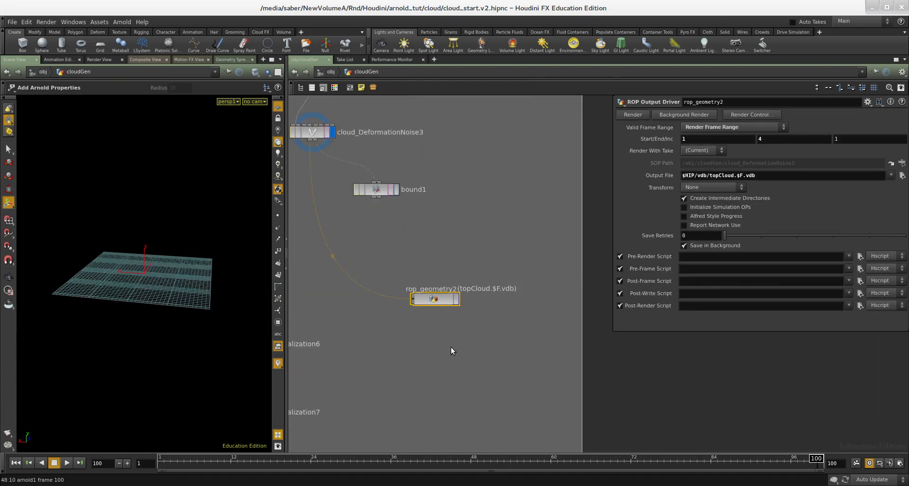
- Examine the file3, file4 and file5 nodes that load the topCloud VDBs and their volume visualization nodes
scroll(473, 355, "down", 2)
middle_click_drag(659, 390, 709, 327)
scroll(715, 394, "down", 2)
scroll(547, 319, "up", 2)
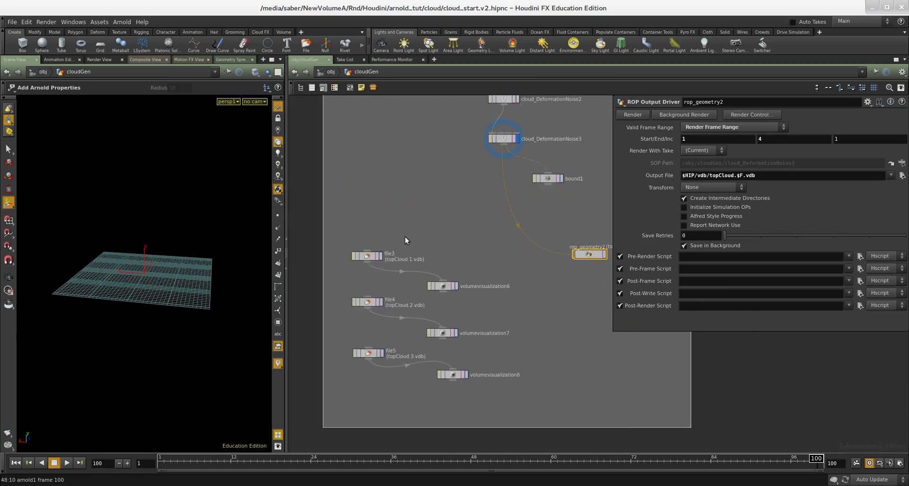
scroll(727, 396, "down", 2)
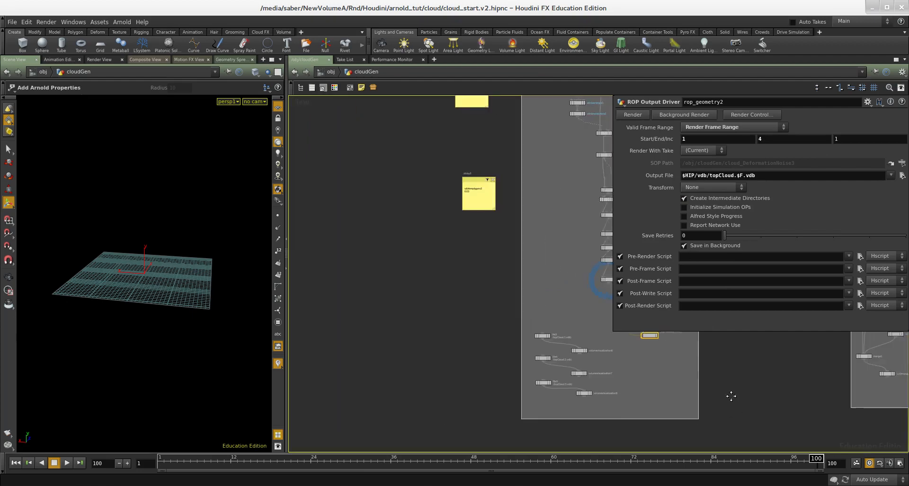
- Return to the upper part of the network and select scatter1 to review its point count and global seed
middle_click_drag(733, 396, 572, 438)
middle_click_drag(475, 145, 496, 287)
scroll(442, 235, "up", 3)
scroll(443, 236, "up", 1)
middle_click_drag(448, 162, 443, 137)
middle_click_drag(499, 345, 498, 265)
left_click(427, 275)
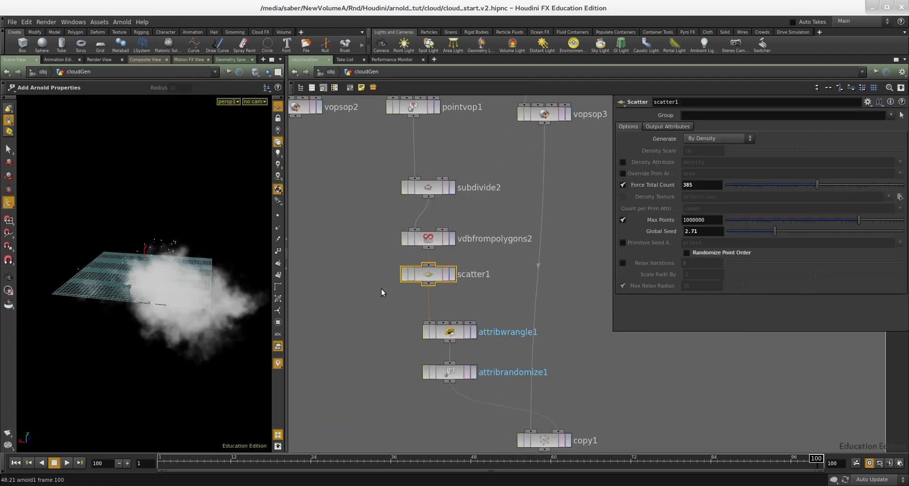
- Display pointvop1 below mountain2 and examine its deformed shape and noise offset settings
scroll(382, 289, "down", 3)
middle_click_drag(405, 118, 436, 193)
scroll(437, 193, "up", 1)
left_click_drag(440, 227, 429, 274)
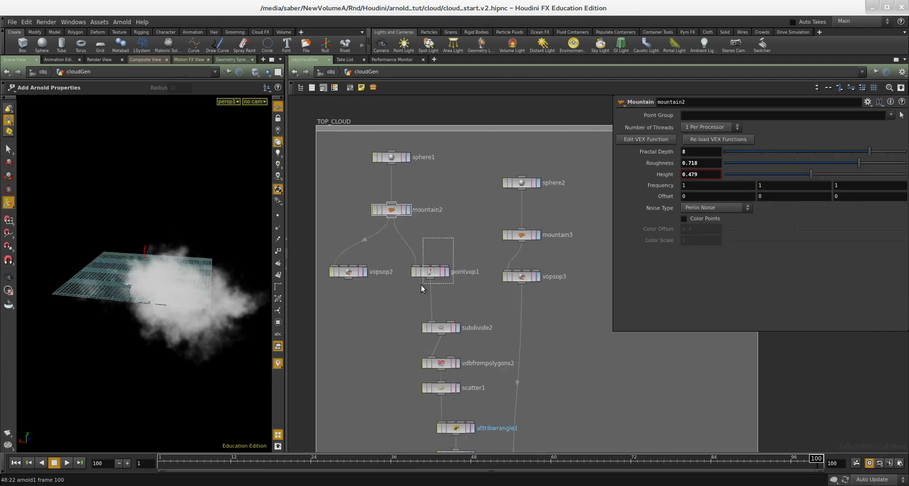
left_click_drag(419, 244, 449, 308)
key("r")
scroll(472, 274, "down", 5)
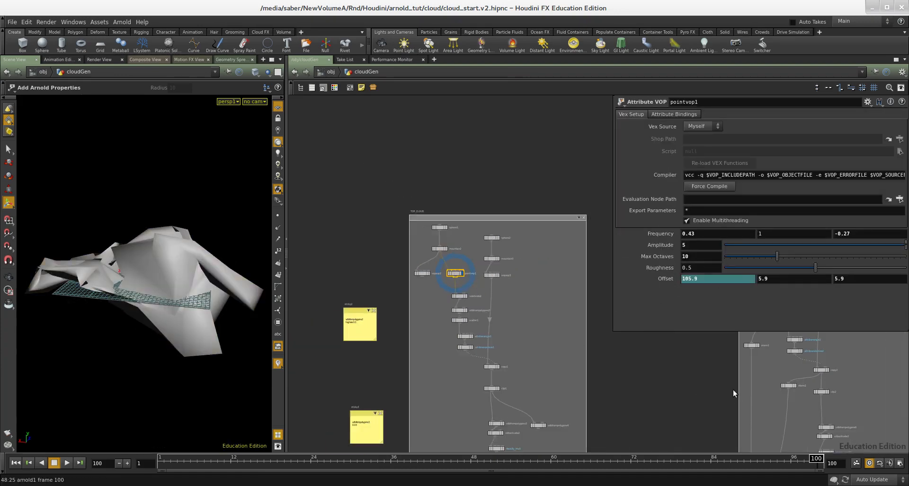
- Go to frame 1 and display the file3 node that loads topCloud.1.vdb
left_click(162, 459)
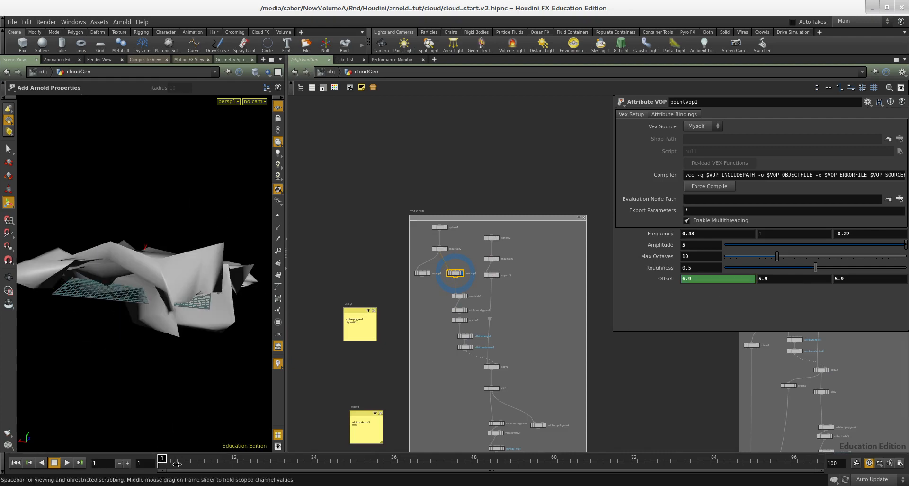
scroll(510, 296, "down", 5)
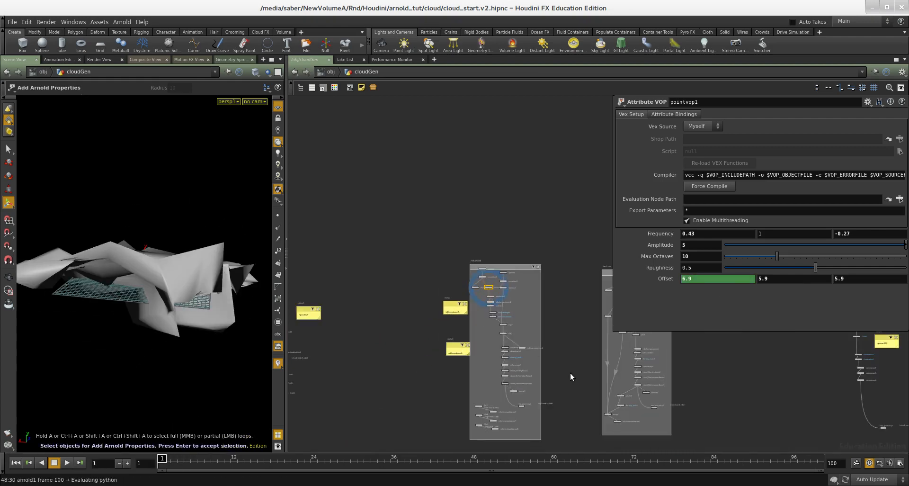
scroll(481, 296, "up", 6)
scroll(529, 278, "up", 2)
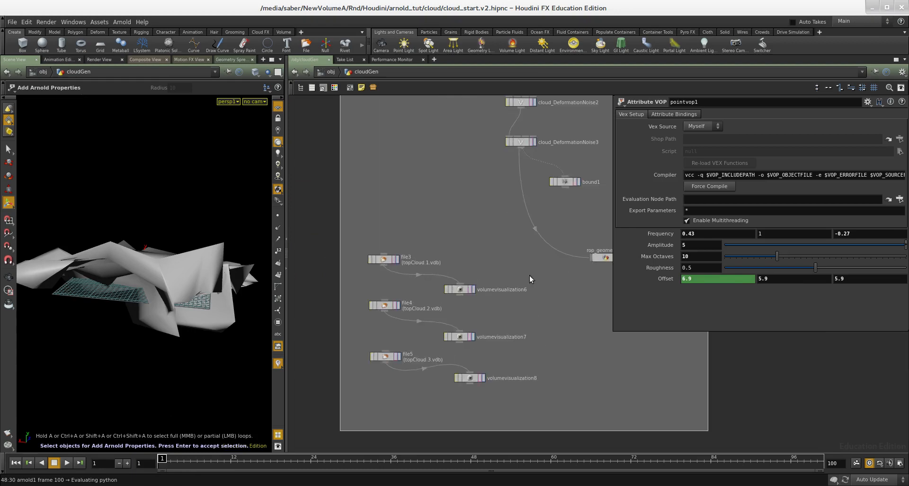
scroll(427, 252, "up", 2)
left_click(396, 253)
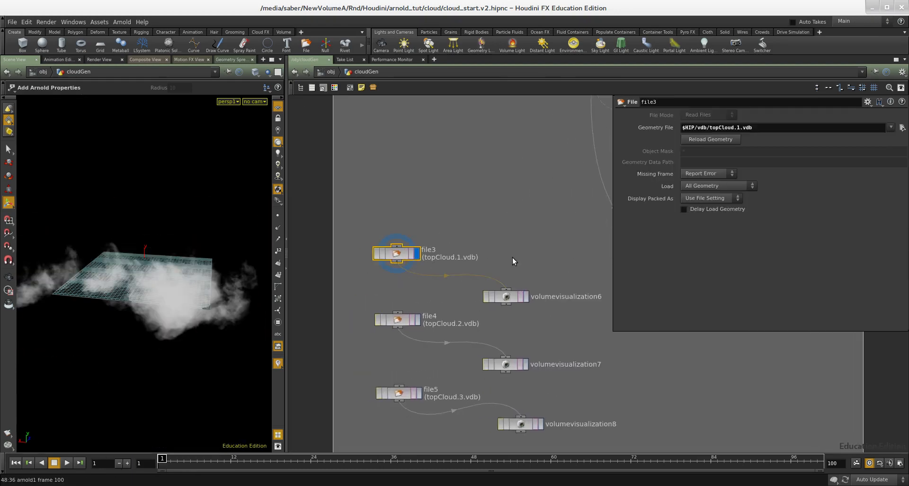
- Display volumevisualization6, volumevisualization7 and volumevisualization8 in turn and compare the shapes of the exported clouds
left_click(505, 296)
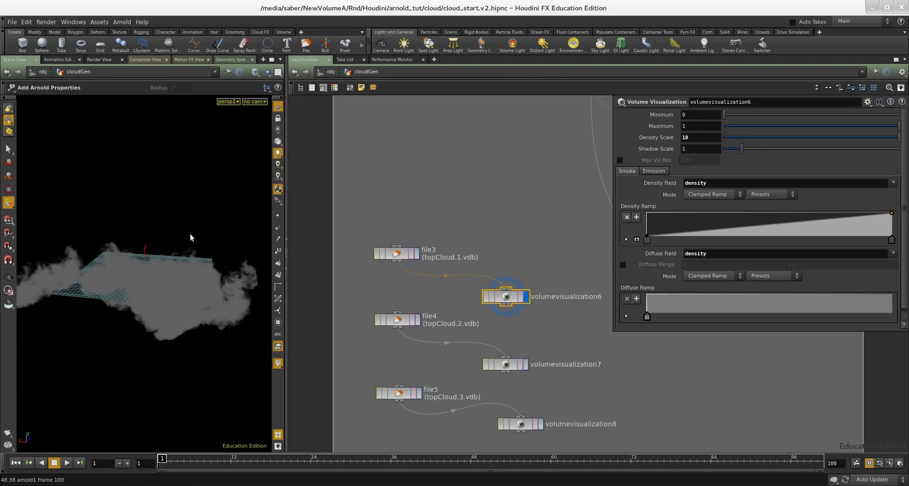
left_click_drag(162, 290, 229, 314, "alt")
scroll(541, 335, "down", 1)
scroll(530, 364, "up", 1)
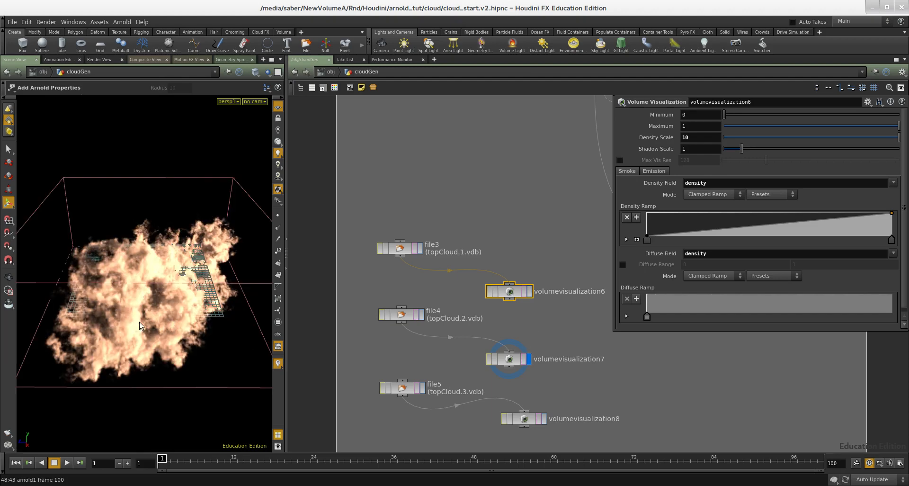
left_click_drag(170, 326, 115, 315)
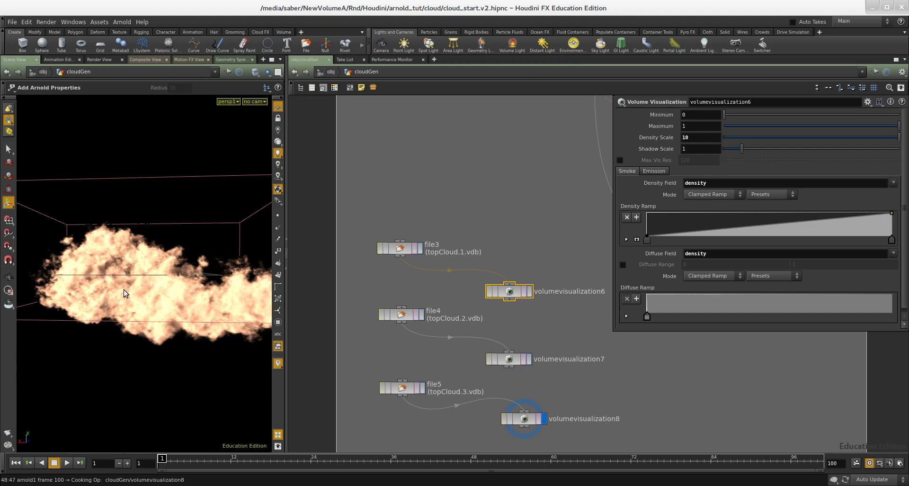
left_click_drag(128, 299, 204, 321)
- Go to the neighbouring network box and display its merge1 node, which combines xform1, xform2 and density_mult1
scroll(483, 297, "down", 5)
middle_click_drag(712, 388, 581, 403)
scroll(564, 372, "down", 5)
middle_click_drag(564, 372, 388, 393)
scroll(483, 258, "up", 5)
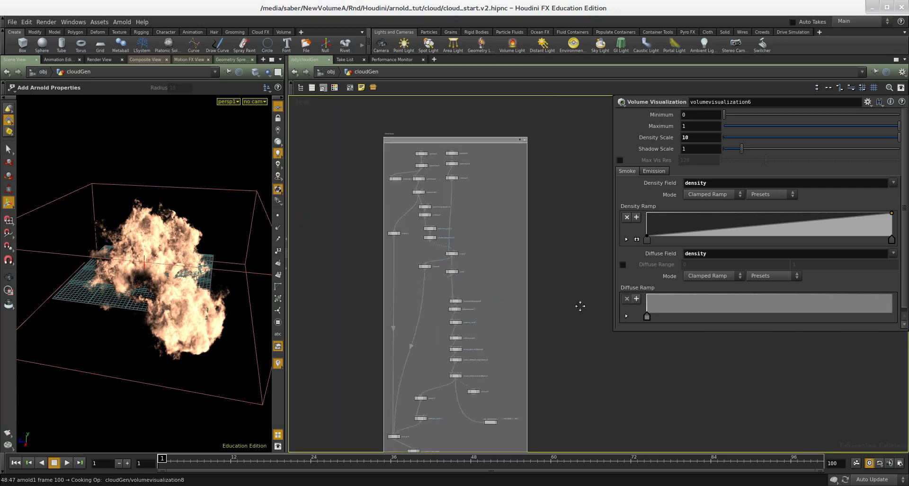
scroll(450, 298, "up", 5)
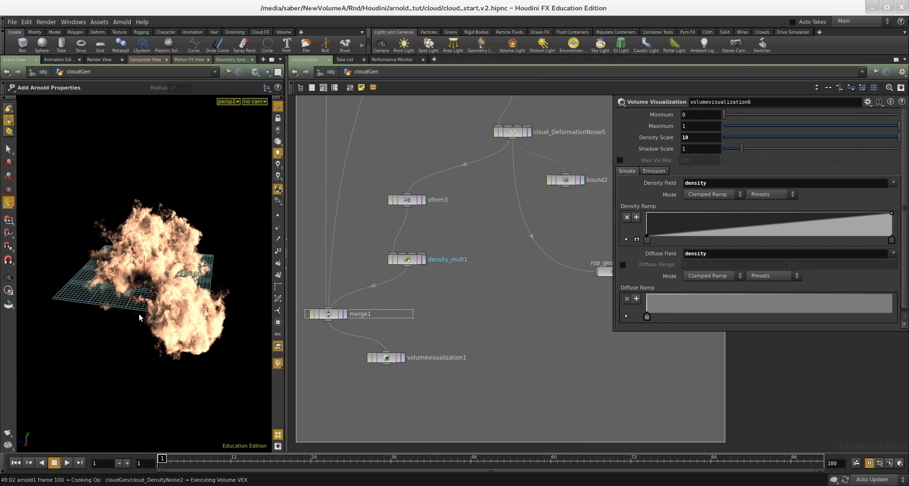
left_click(346, 315)
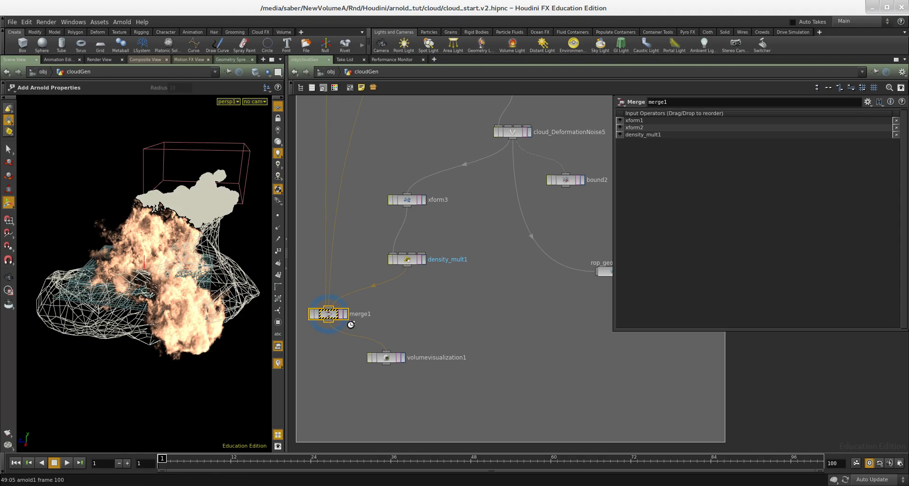
- Switch the viewport to headlight lighting and examine the merged shapes of merge1 from several angles
left_click_drag(185, 275, 292, 141)
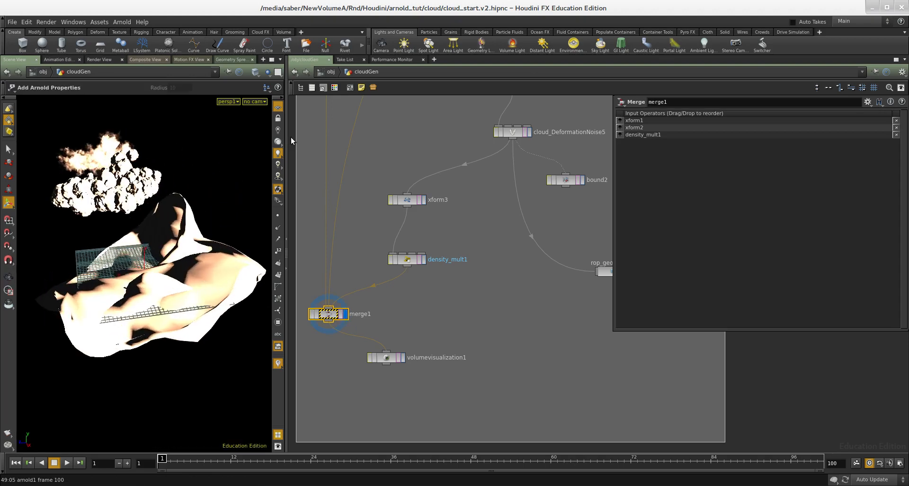
right_click_drag(209, 180, 57, 227)
left_click_drag(56, 228, 85, 266)
middle_click_drag(86, 265, 142, 278)
left_click_drag(142, 278, 131, 277)
middle_click_drag(131, 277, 162, 269)
left_click_drag(162, 269, 199, 280)
middle_click_drag(199, 280, 126, 264)
right_click_drag(126, 264, 140, 196)
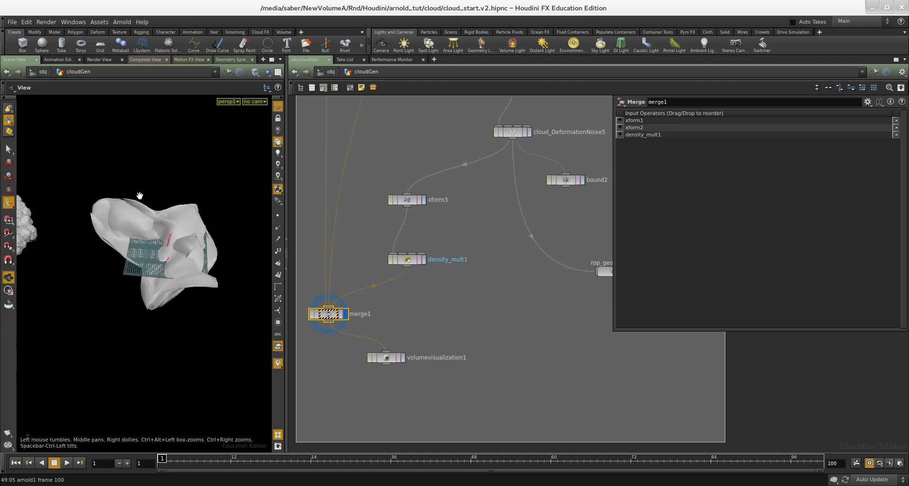
- Maximize the viewport to compare the base mesh, clustered spheres and final cloud volume side by side, and restore the layout
key("ctrl+b")
right_click_drag(541, 280, 467, 245)
middle_click_drag(467, 246, 570, 235)
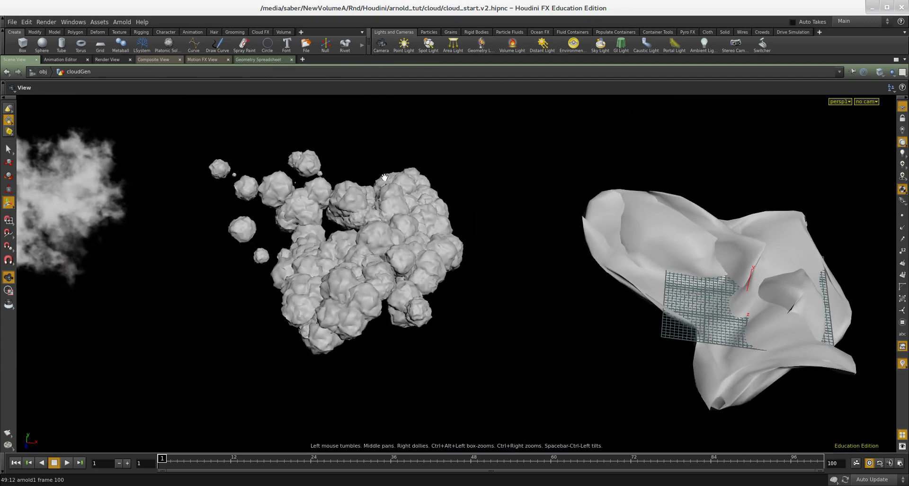
left_click_drag(384, 177, 395, 160)
middle_click_drag(390, 279, 507, 299)
left_click(245, 297)
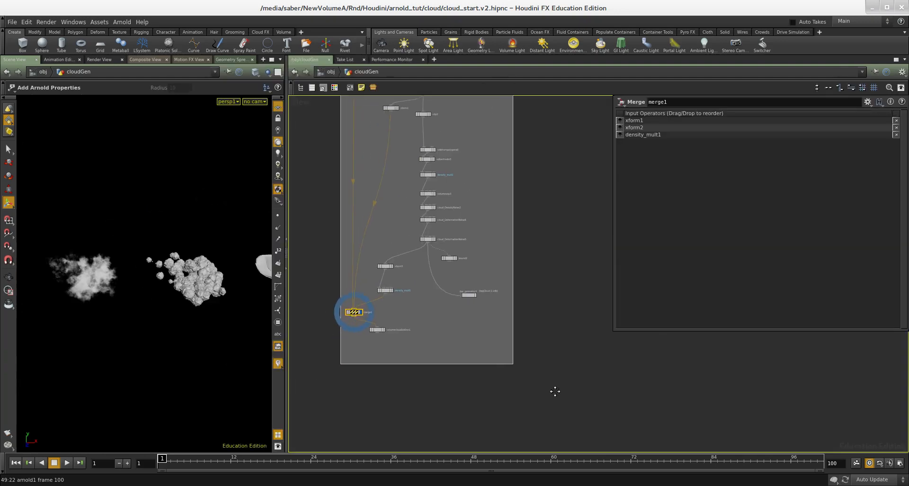
- Move to the separate node chain starting with box1 and select cloud2 to review its volume settings
middle_click_drag(555, 391, 564, 375)
scroll(516, 324, "down", 3)
middle_click_drag(542, 336, 485, 383)
middle_click_drag(582, 339, 376, 378)
scroll(494, 346, "up", 6)
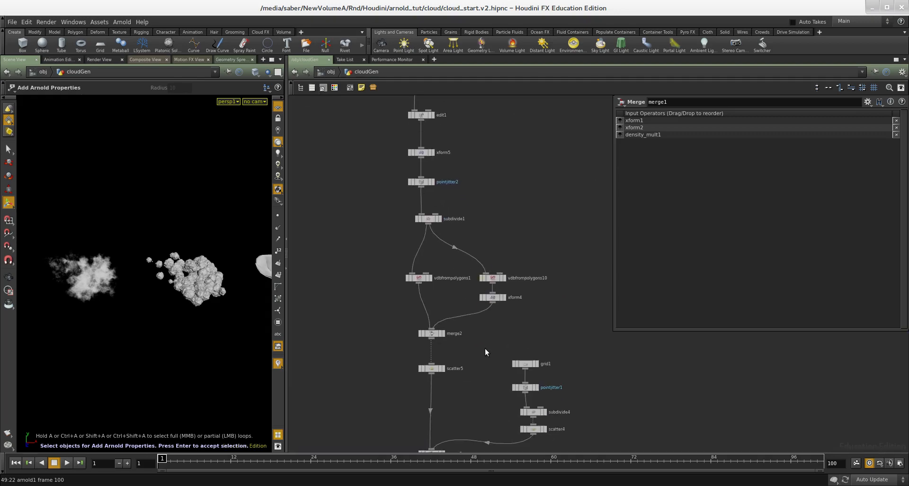
middle_click_drag(485, 348, 473, 265)
middle_click_drag(482, 417, 482, 237)
scroll(455, 317, "up", 1)
left_click_drag(436, 270, 450, 291)
scroll(465, 298, "up", 1)
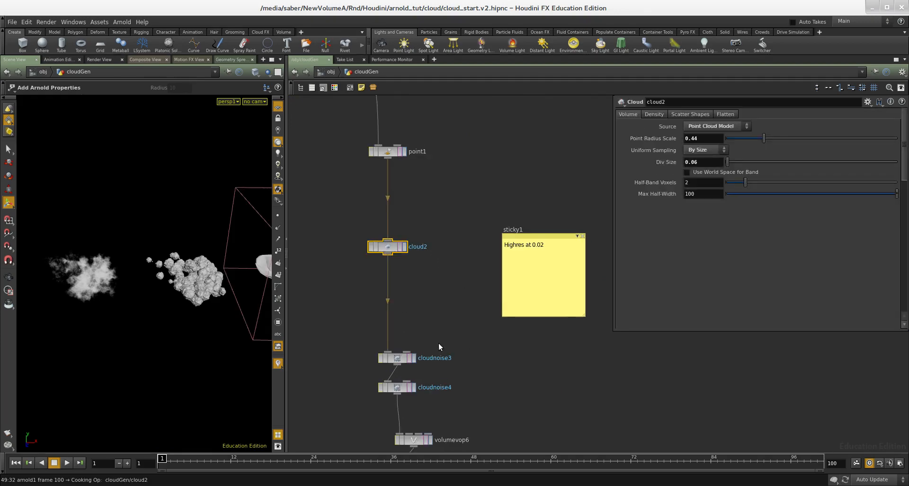
- Return to the top of the box1 chain and display pointjitter2 to examine its jittered shape and scale
scroll(462, 263, "down", 3)
middle_click_drag(473, 168, 489, 386)
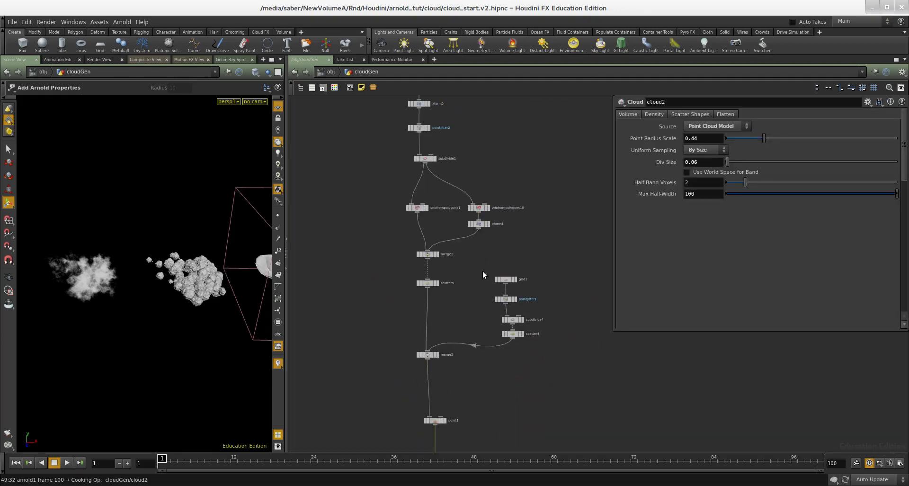
middle_click_drag(483, 271, 482, 389)
scroll(461, 266, "up", 3)
left_click_drag(435, 272, 360, 312)
key("r")
key("space+g")
left_click_drag(178, 256, 212, 270)
left_click_drag(357, 226, 356, 225)
key("r")
left_click_drag(118, 276, 221, 284)
scroll(465, 180, "down", 2)
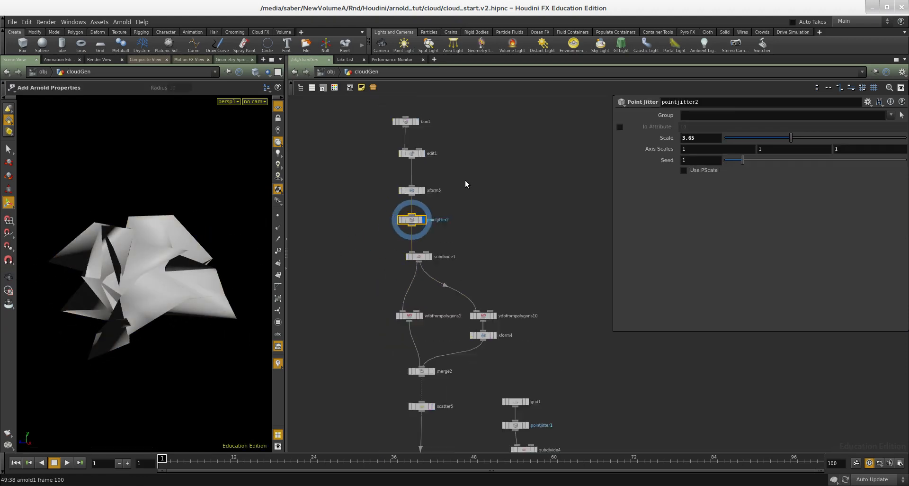
- Display xform5 below edit1 to examine the box shape and its transform settings before the jitter
scroll(462, 180, "up", 1)
middle_click_drag(445, 180, 438, 260)
left_click_drag(429, 256, 368, 285)
key("r")
left_click_drag(172, 280, 208, 279)
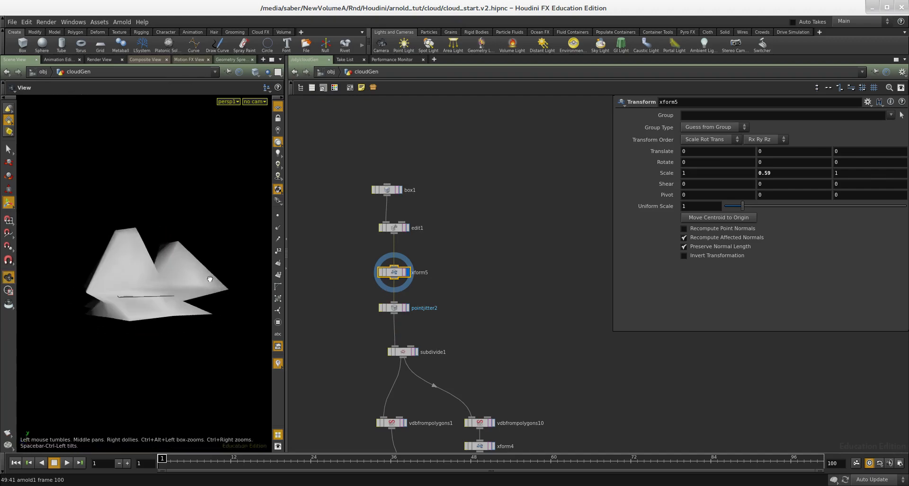
- Display pointjitter2 again and compare its jittered shape with the xform5 input
scroll(430, 321, "up", 2)
middle_click_drag(429, 322, 433, 232)
left_click_drag(433, 232, 394, 209)
key("r")
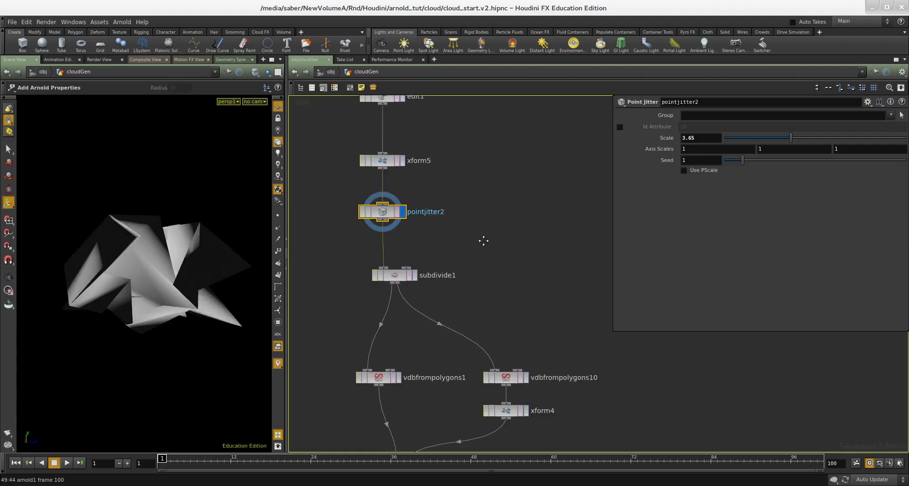
middle_click_drag(483, 243, 485, 214)
left_click_drag(126, 258, 214, 303, "alt")
- Display subdivide1 to examine the smoothed mesh and its subdivision settings
left_click_drag(454, 232, 398, 252)
key("r")
left_click_drag(220, 285, 146, 297, "alt")
middle_click_drag(421, 307, 439, 169)
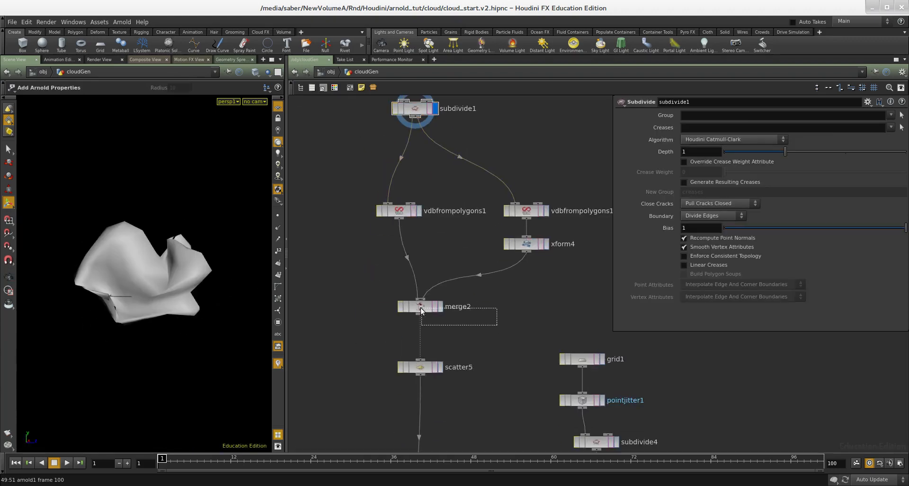
- Display vdbfrompolygons10 and vdbfrompolygons1 in turn to examine the fog volumes made from the subdivided mesh
left_click_drag(496, 306, 497, 304)
middle_click_drag(563, 284, 505, 318)
left_click_drag(478, 264, 437, 234)
key("r")
middle_click_drag(406, 270, 472, 243)
left_click_drag(432, 237, 391, 204)
key("r")
- Display merge2 to examine the combined VDB volume
middle_click_drag(485, 301, 481, 250)
left_click_drag(481, 250, 412, 268)
key("r")
left_click_drag(222, 269, 268, 277, "alt")
- Compare the xform4 and vdbfrompolygons1 branches with each other and with their merge2 result
left_click_drag(559, 220, 486, 195)
key("r")
left_click_drag(419, 195, 384, 163)
key("r")
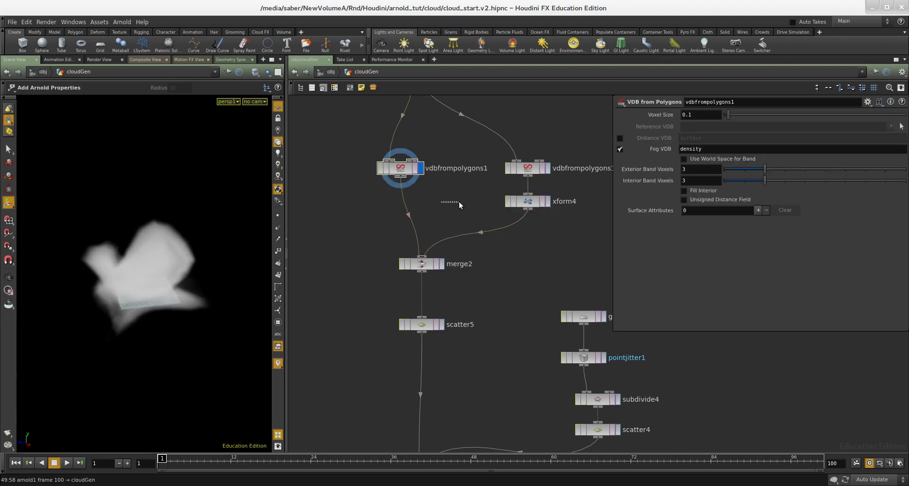
left_click_drag(474, 202, 554, 214)
key("r")
middle_click_drag(521, 267, 524, 232)
left_click_drag(492, 233, 421, 240)
key("r")
- Display scatter5 to examine the points scattered in the merged volume, their total count and global seed
left_click_drag(476, 270, 417, 303)
key("r")
middle_click_drag(472, 343, 461, 283)
left_click_drag(138, 271, 414, 260, "alt")
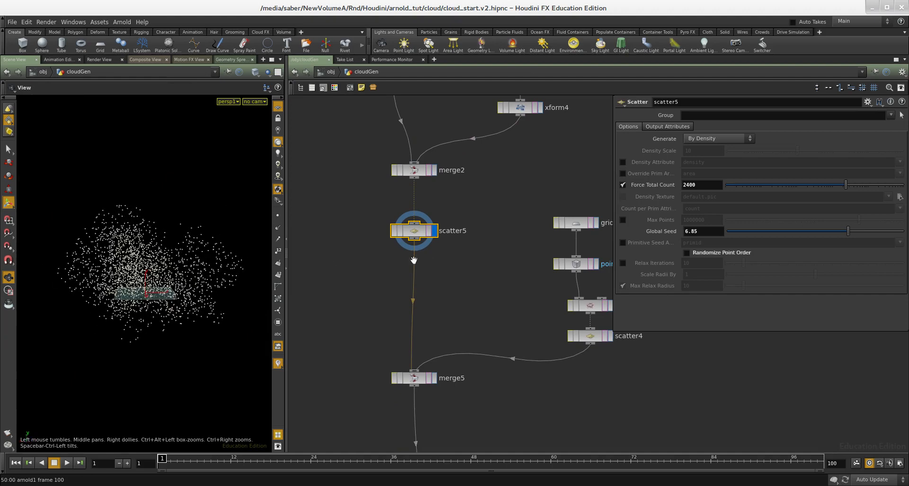
- Display scatter4 at the end of the grid1 branch to examine its scattered points and relax settings
middle_click_drag(480, 308, 408, 218)
middle_click_drag(422, 250, 377, 242)
left_click_drag(518, 274, 447, 240)
left_click(493, 238)
left_click_drag(171, 311, 227, 292, "alt")
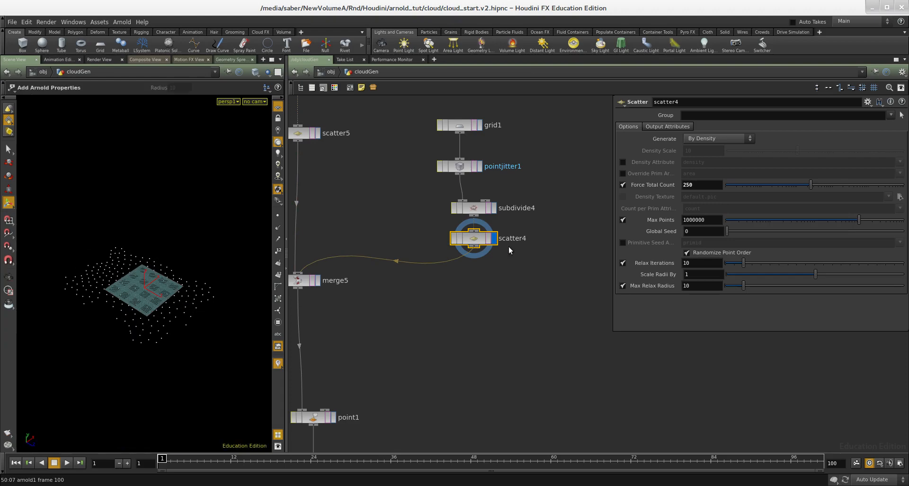
- Display merge5 to examine the points of scatter5 and scatter4 combined
middle_click_drag(523, 225, 540, 264)
middle_click_drag(370, 332, 487, 292)
left_click(451, 278)
left_click_drag(147, 315, 72, 307, "alt")
key("Escape")
left_click_drag(155, 307, 134, 303)
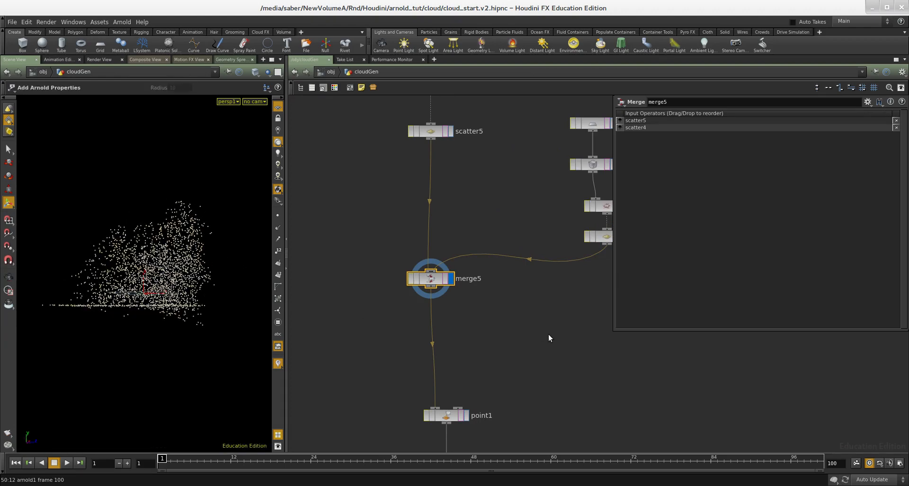
- Display point1, review its random point scale expression and narrow the parameter pane
middle_click_drag(548, 334, 516, 212)
left_click(435, 293)
middle_click_drag(510, 345, 509, 293)
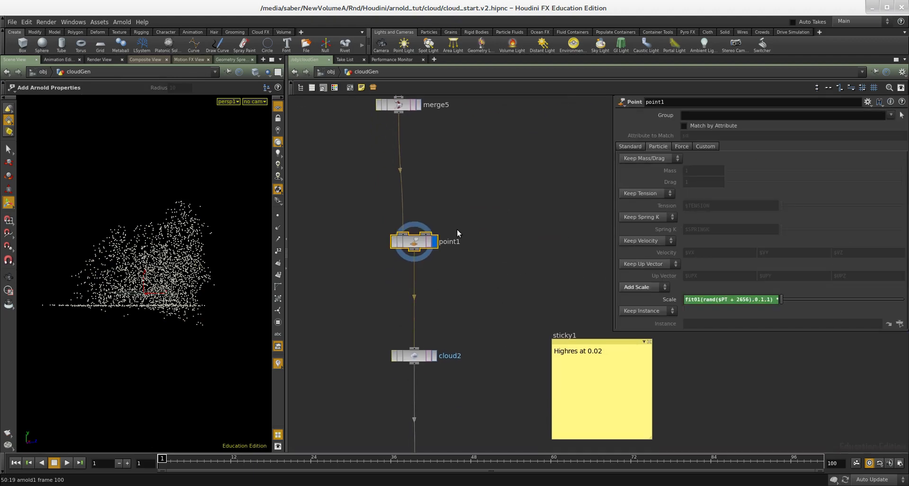
middle_click_drag(458, 232, 475, 272)
middle_click_drag(487, 322, 483, 268)
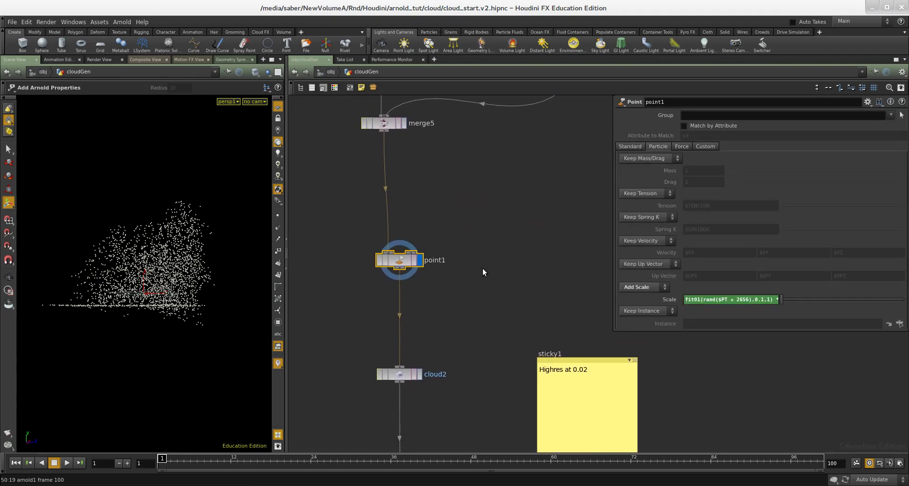
left_click_drag(615, 331, 680, 330)
- Display cloud2 to examine the volume built with the Point Cloud Model source and its sampling settings
middle_click_drag(490, 333, 492, 193)
left_click_drag(477, 203, 380, 261)
key("r")
middle_click_drag(456, 272, 447, 303)
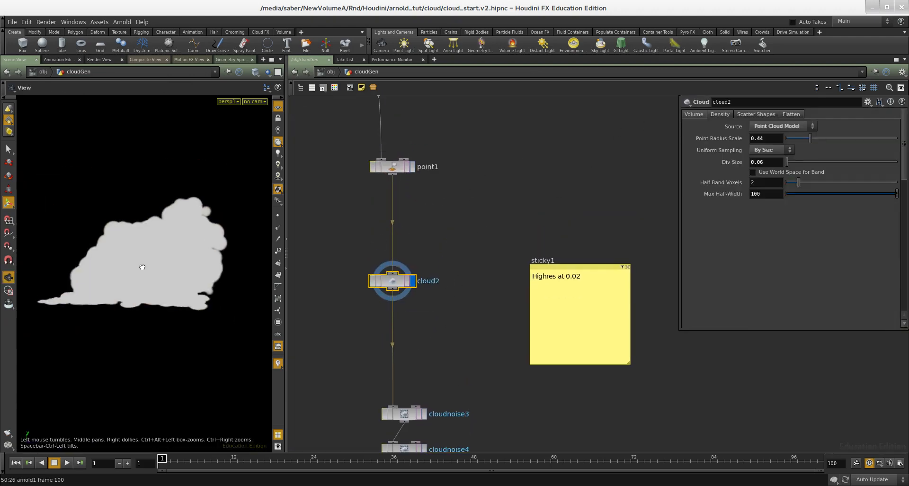
- Inspect the cloud2 volume from several angles under normal lighting, and return the viewport to headlight lighting
left_click_drag(137, 264, 240, 276, "alt")
key("shift+w")
key("shift+w")
key("Escape")
left_click_drag(180, 263, 223, 254)
left_click_drag(126, 212, 92, 232, "alt")
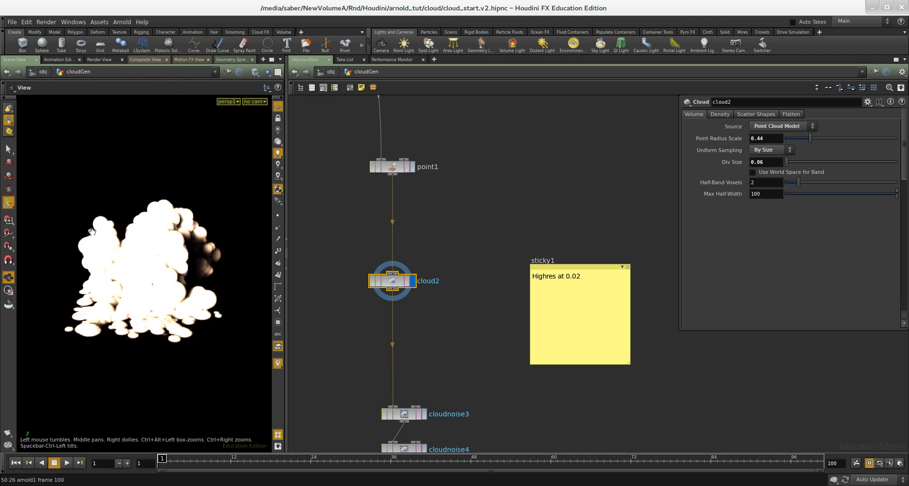
left_click_drag(130, 256, 163, 285, "alt")
middle_click_drag(362, 335, 363, 229)
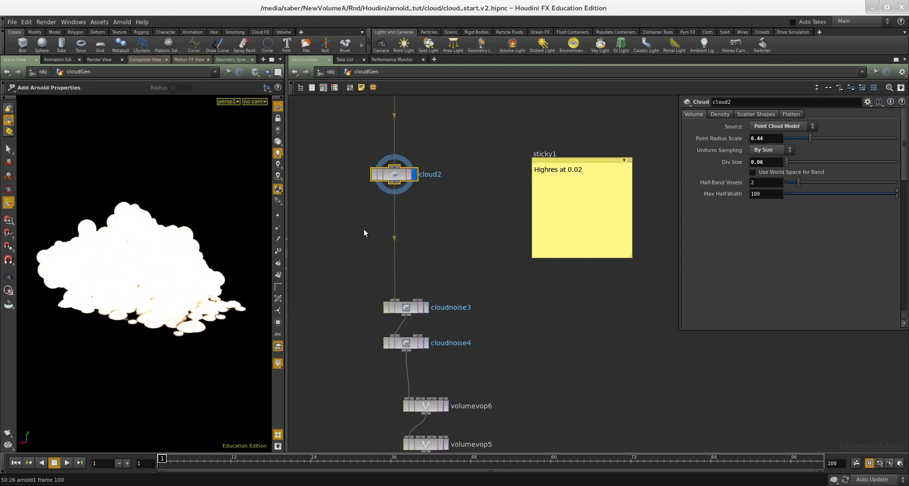
left_click_drag(126, 260, 216, 247, "alt")
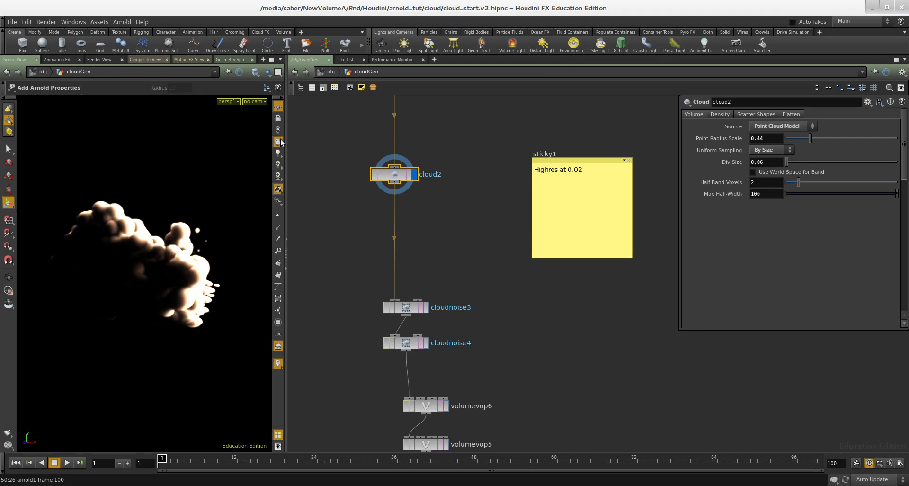
left_click_drag(131, 233, 292, 272, "alt")
- Display cloudnoise3 under normal lighting and examine the noisy cloud shape with its advection settings
middle_click_drag(481, 285, 471, 248)
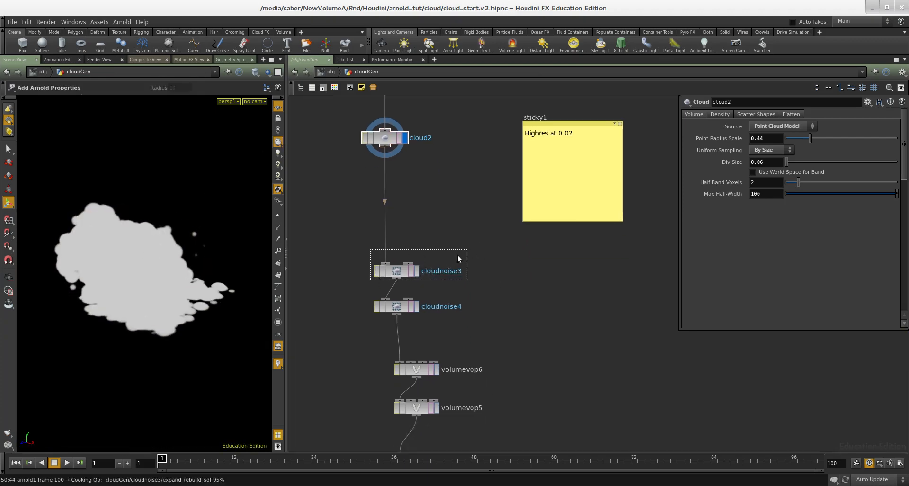
left_click(415, 273)
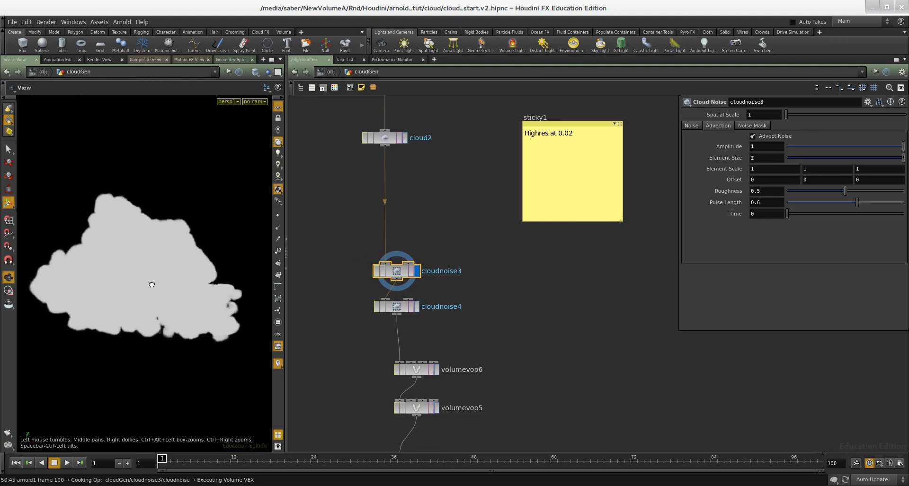
left_click(279, 153)
key("Escape")
mouse_move(146, 237)
left_mouse_down("alt")
mouse_move(124, 219)
mouse_move(134, 216)
left_mouse_up("alt")
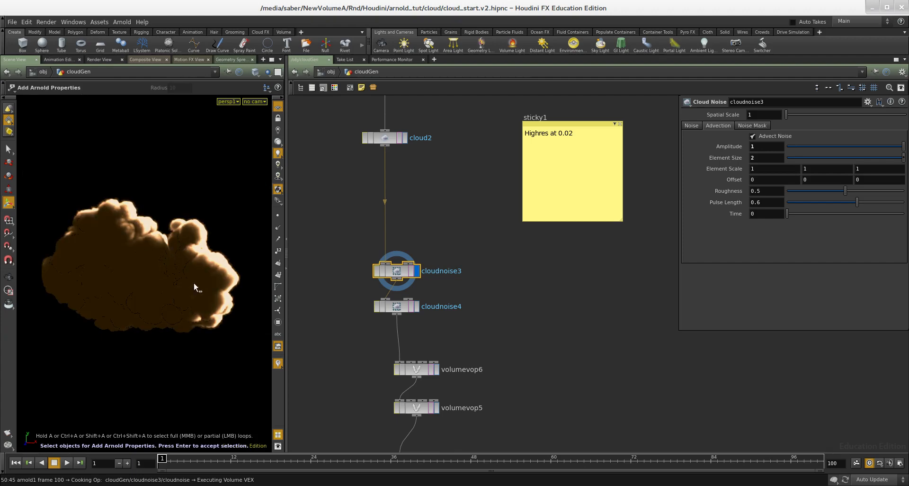
middle_click_drag(466, 298, 471, 274)
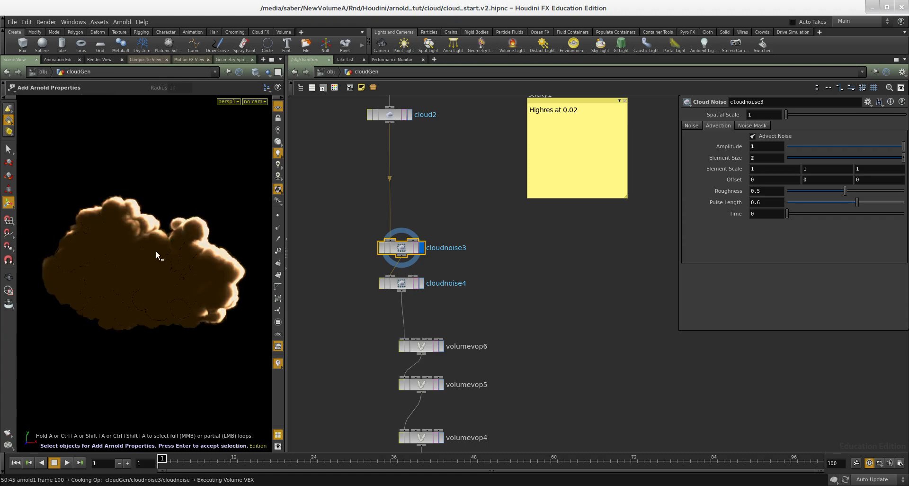
- Inspect the cloudnoise3 volume from several angles and review the advection settings of cloudnoise4
key("Escape")
left_click_drag(130, 257, 200, 261)
middle_click_drag(498, 303, 488, 248)
left_click_drag(488, 248, 366, 237)
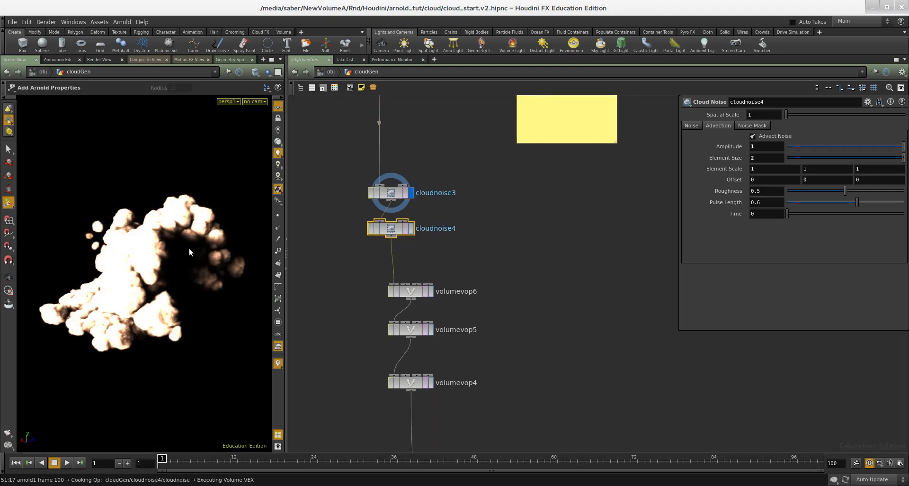
left_click_drag(168, 246, 137, 254, "alt")
- Display volumevop6 and volumevop5 in turn to examine how each noise layer shapes the cloud
middle_click_drag(503, 258, 489, 223)
left_click_drag(469, 243, 339, 275)
left_click(417, 256)
middle_click_drag(463, 276, 463, 252)
left_click(417, 269)
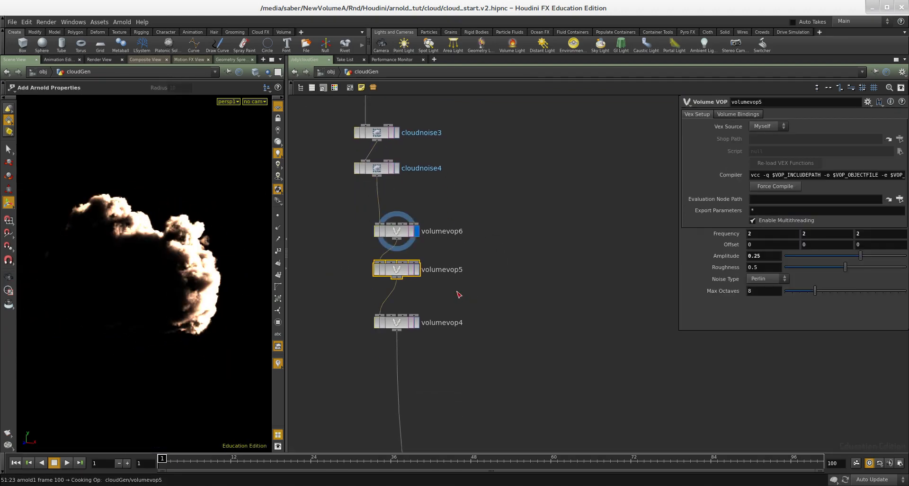
left_click_drag(189, 285, 195, 288, "alt")
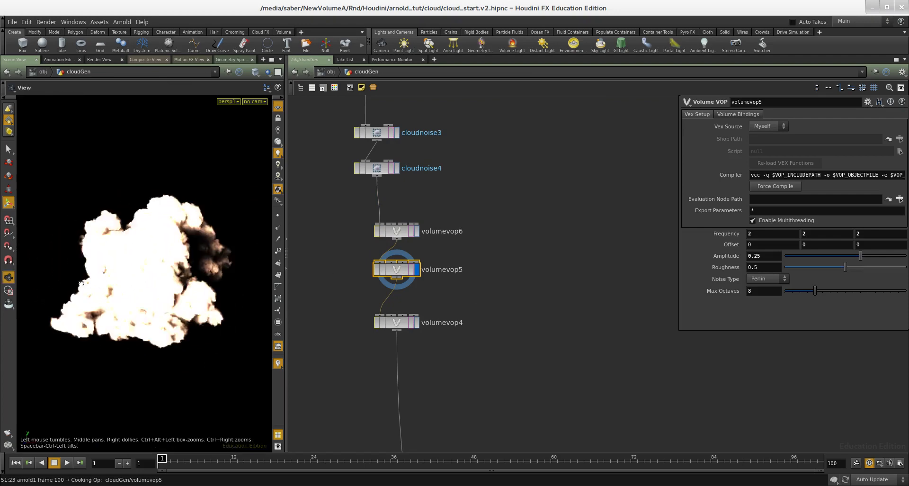
- Display volumevop4, review its frequency, amplitude and roughness settings, and inspect the cloud from several angles
left_click_drag(383, 295, 474, 358)
left_click(418, 322)
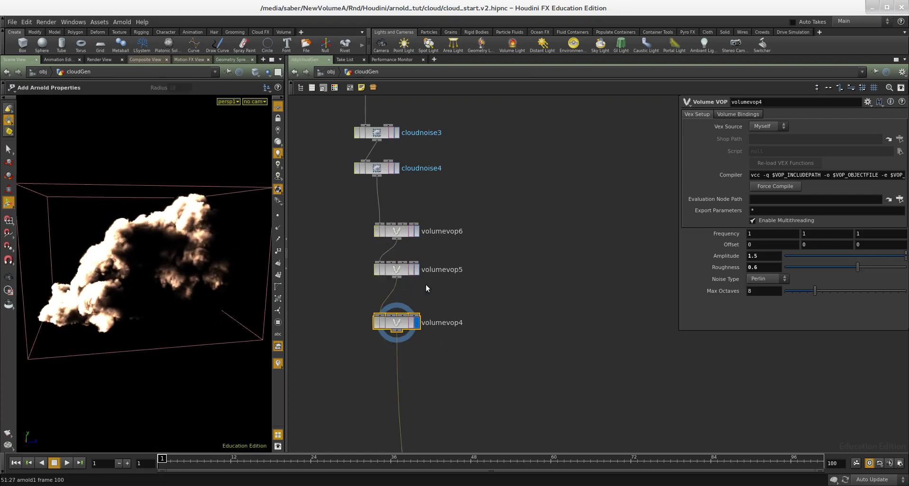
middle_click_drag(500, 297, 507, 263)
left_click_drag(199, 252, 294, 267, "alt")
left_click_drag(163, 266, 150, 272, "alt")
- Review the VDB output settings of rop_geometry7 and look over the remaining branches of the cloudGen network
scroll(484, 334, "down", 4)
middle_click_drag(485, 334, 470, 170)
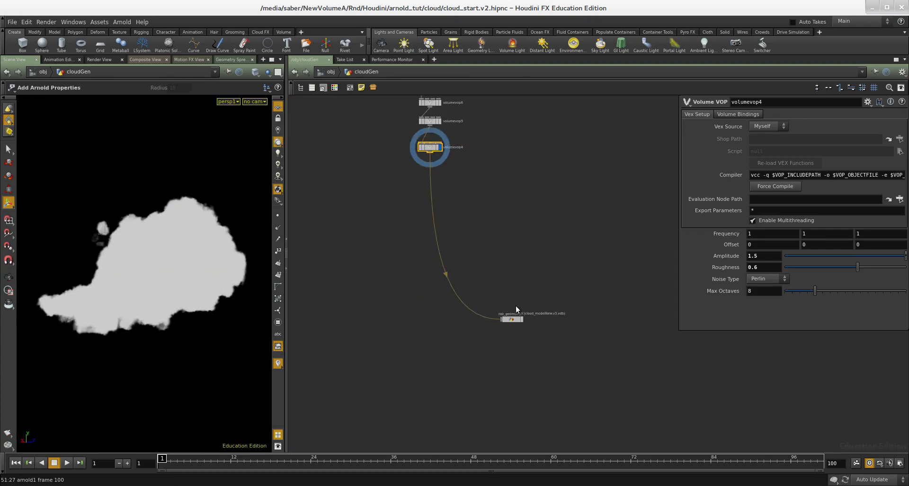
scroll(516, 305, "up", 3)
left_click_drag(524, 275, 532, 370)
scroll(545, 286, "down", 4)
middle_click_drag(531, 276, 614, 325)
scroll(519, 252, "down", 3)
middle_click_drag(392, 260, 553, 374)
middle_click_drag(349, 371, 601, 281)
scroll(479, 308, "up", 3)
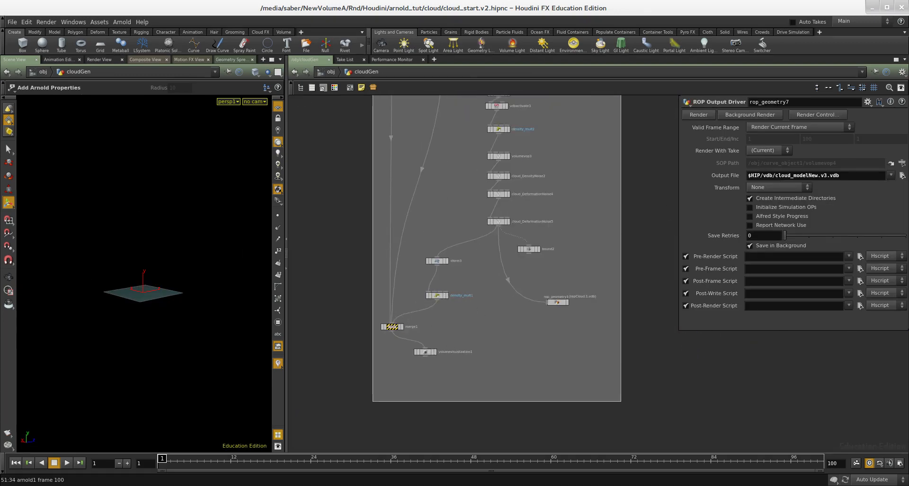
- Return to the object level and add an Arnold Volume node in the empty space beside cloudbed_arn_vol
left_click(330, 71)
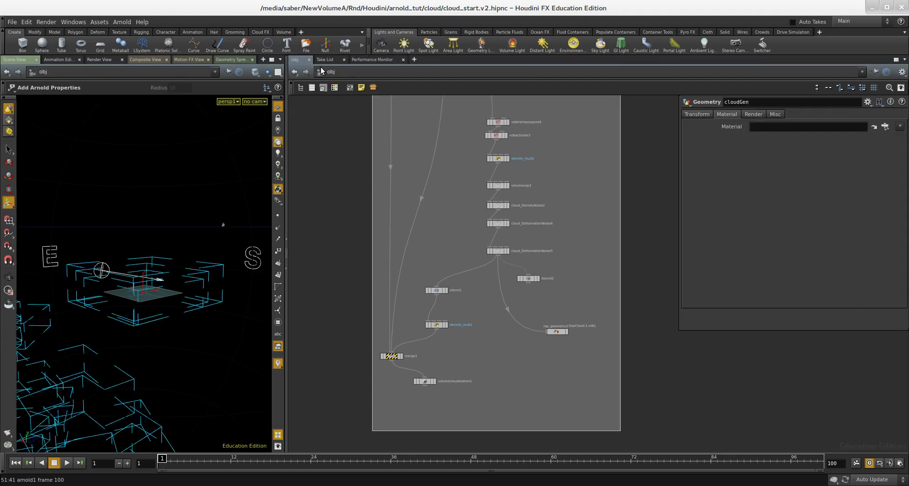
scroll(531, 211, "up", 1)
middle_click_drag(530, 211, 466, 232)
mouse_move(443, 192)
left_mouse_down()
mouse_move(324, 215)
mouse_move(457, 195)
left_mouse_up()
scroll(474, 212, "up", 2)
middle_click_drag(475, 212, 521, 202)
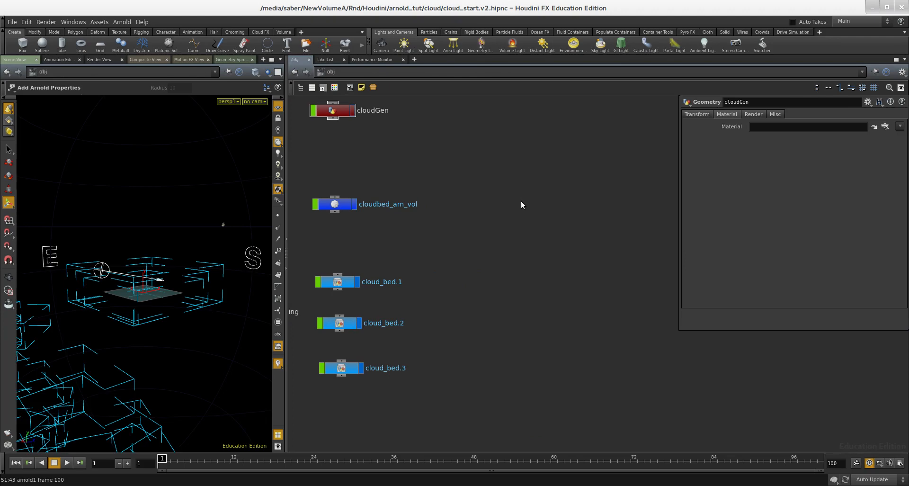
key("Tab")
type("cl")
key("BackSpace")
key("BackSpace")
type("arnold")
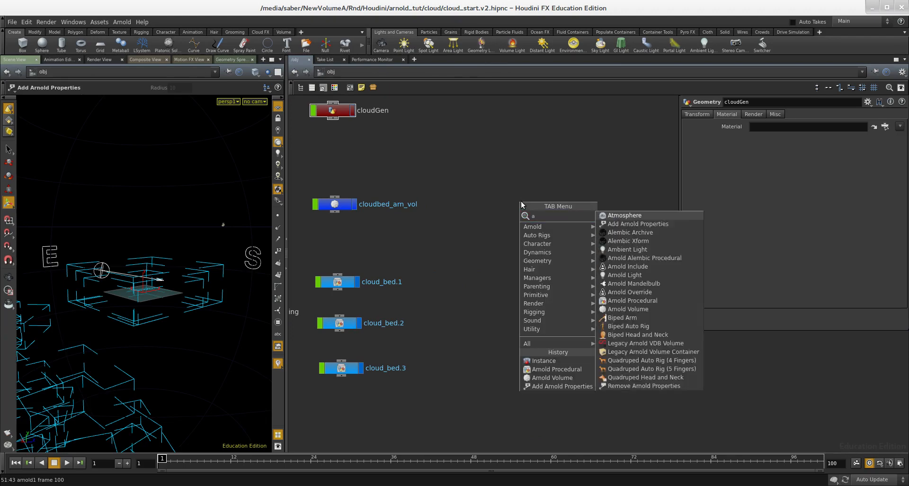
key("Down")
key("Down")
key("Down")
key("Down")
key("Down")
key("Down")
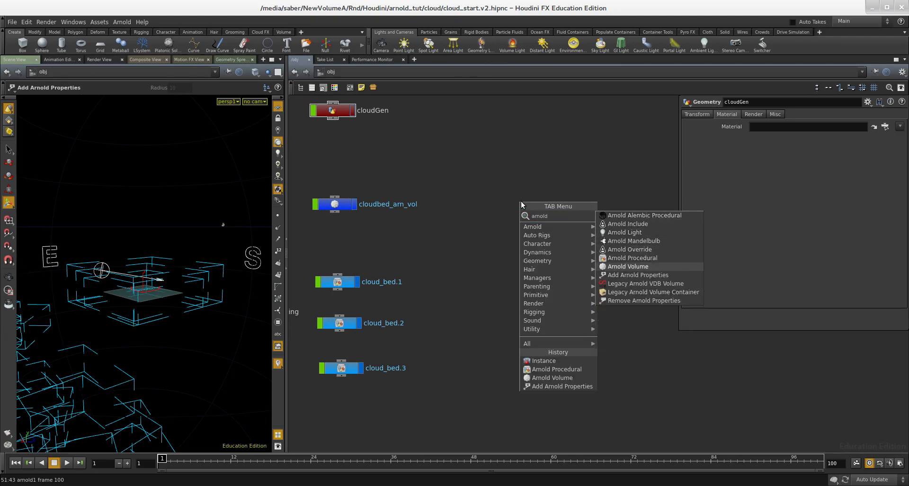
key("Return")
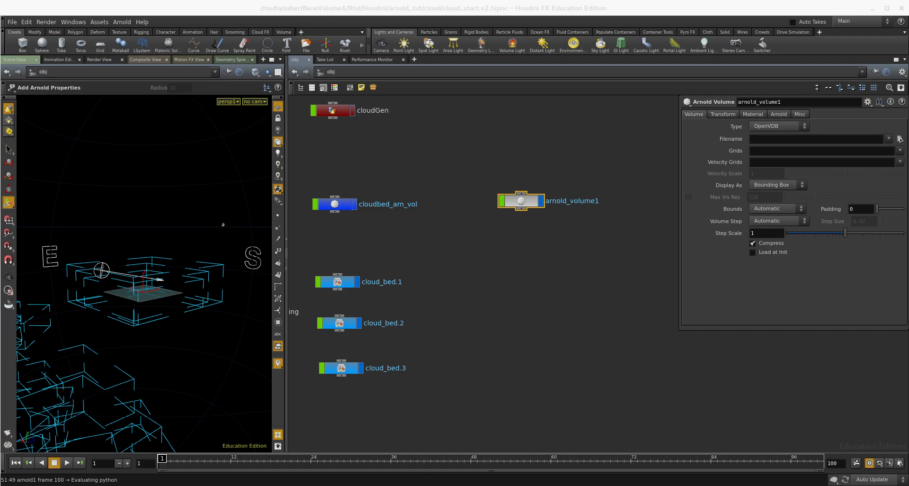
- Set the new Arnold volume's filename to $HIP/vdb/topCloud.$F.vdb, its grid to density and its display to Volume
middle_click_drag(578, 262, 535, 302)
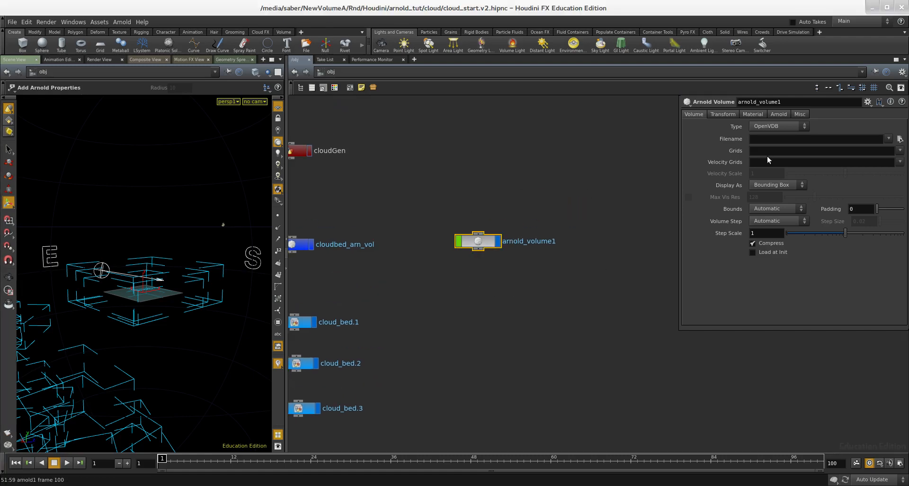
type("$HIP/vdb/topCloud.$F.vdb")
key("Return")
middle_click_drag(573, 310, 574, 285)
left_click(900, 151)
left_click(889, 161)
left_click(776, 184)
left_click(764, 194)
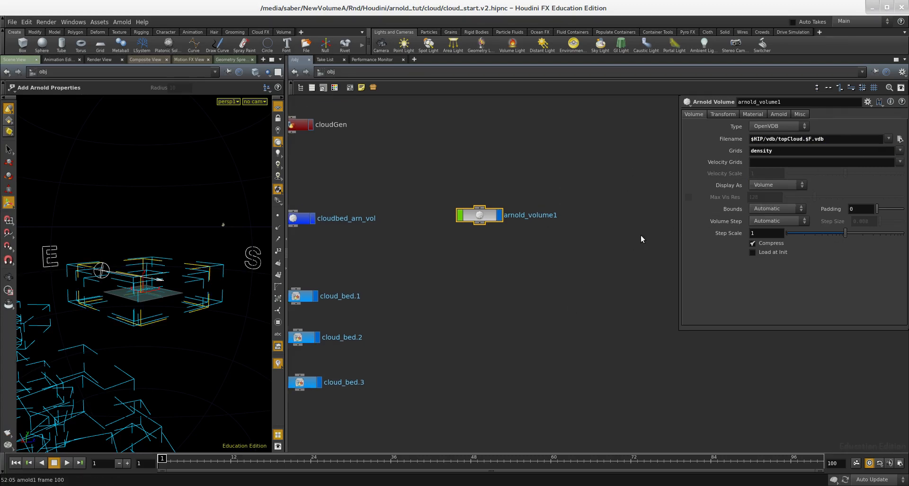
- Look through test_cam and hide cloudbed_instancing and the three cloud_bed objects in the viewport
middle_click_drag(572, 262, 587, 236)
left_click(254, 101)
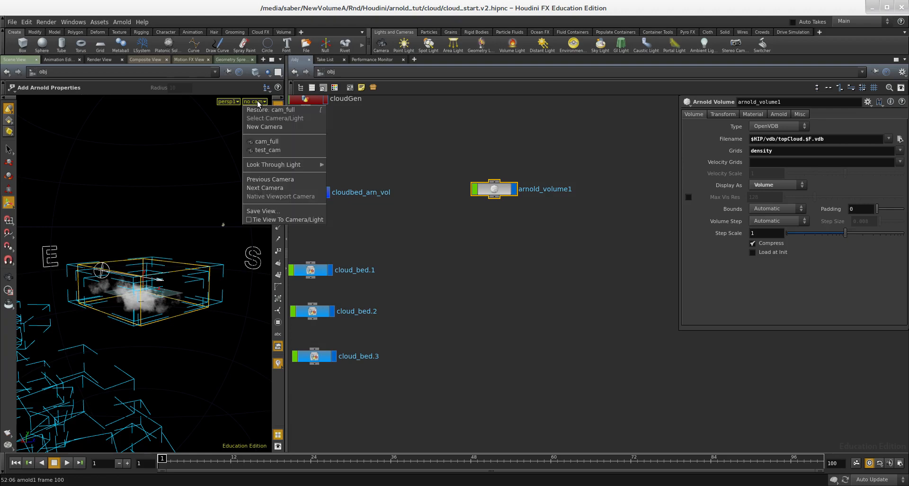
left_click(265, 152)
scroll(396, 246, "down", 3)
middle_click_drag(396, 246, 588, 225)
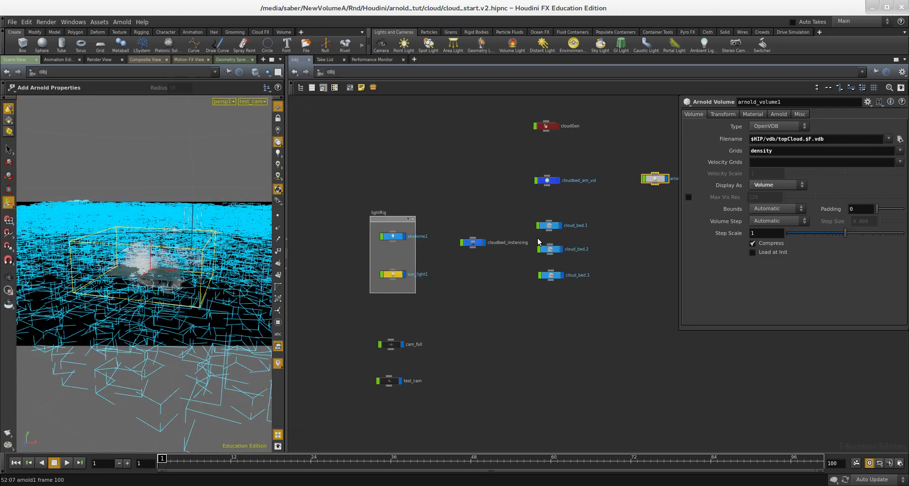
scroll(491, 237, "up", 4)
left_click(490, 236)
middle_click_drag(597, 269, 463, 281)
left_click_drag(542, 372, 486, 197)
left_click(511, 214)
- Rename arnold_volume1 as topCloud_arn_vol
scroll(563, 209, "down", 3)
middle_click_drag(568, 208, 489, 280)
scroll(595, 234, "up", 3)
left_click_drag(584, 256, 511, 211)
middle_click_drag(587, 190, 518, 182)
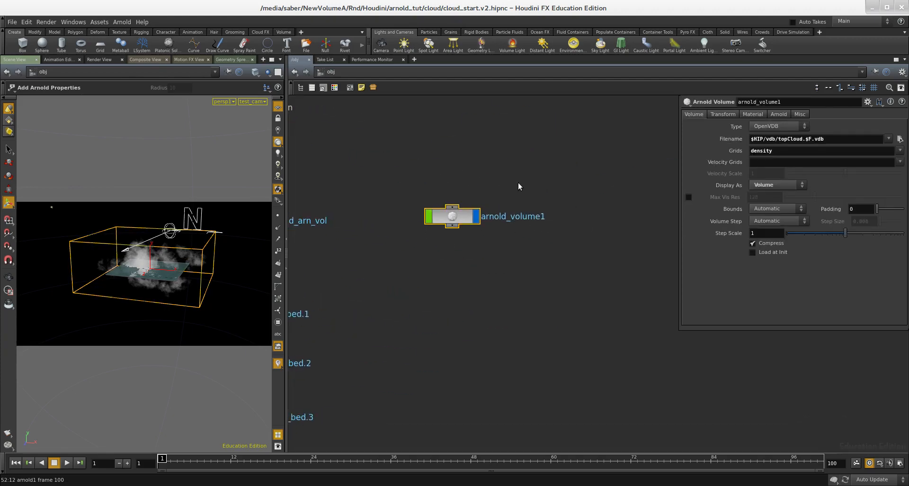
scroll(520, 184, "up", 2)
left_click(442, 354)
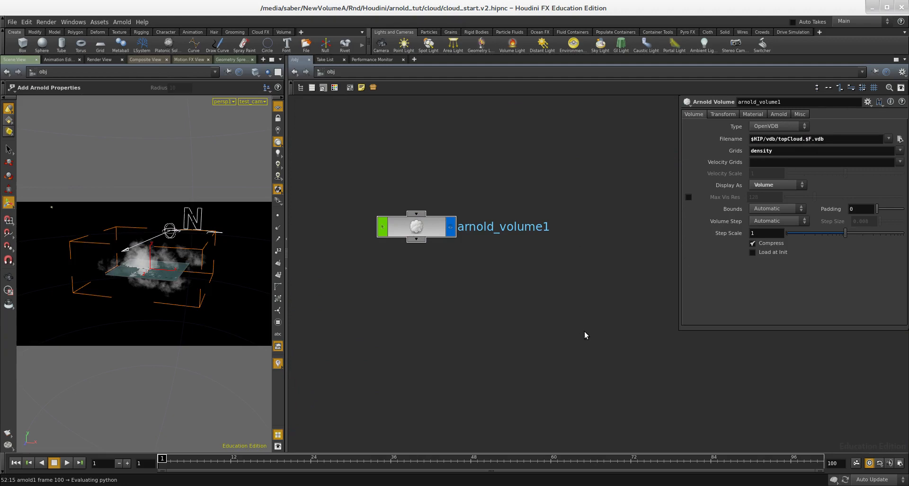
key("Right")
key("Right")
key("Left")
key("Left")
double_click(523, 231)
type("topCloud_arn_vol")
key("Return")
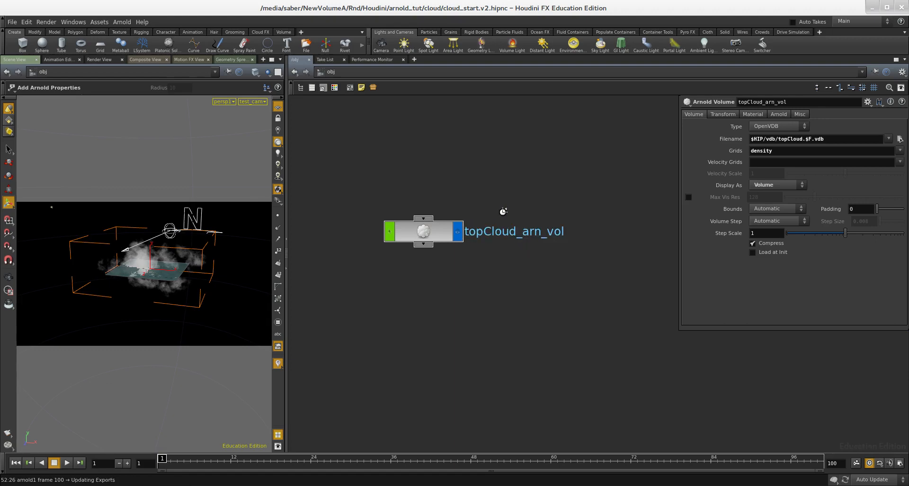
- Select cloudbed_arn_vol and go to its assigned /shop/cloudbed material
scroll(496, 169, "down", 4)
middle_click_drag(379, 231, 496, 256)
scroll(478, 250, "up", 1)
left_click_drag(477, 248, 342, 212)
middle_click_drag(612, 177, 528, 183)
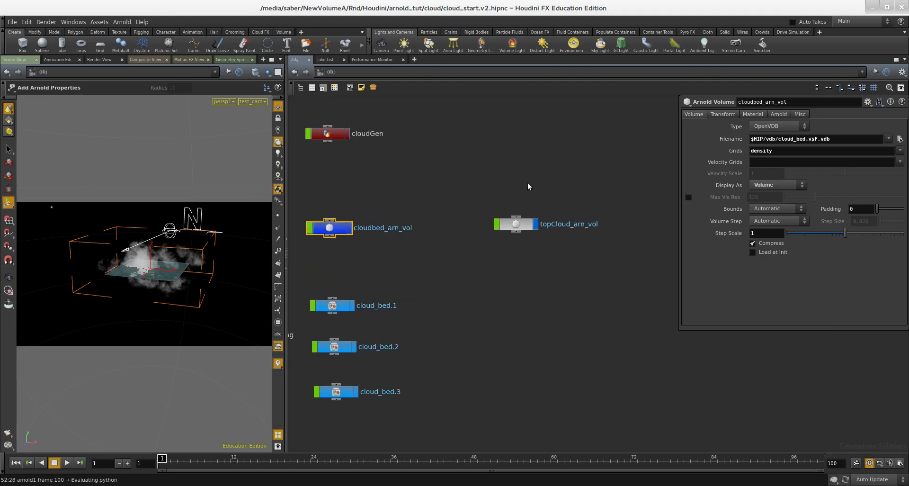
left_click(752, 114)
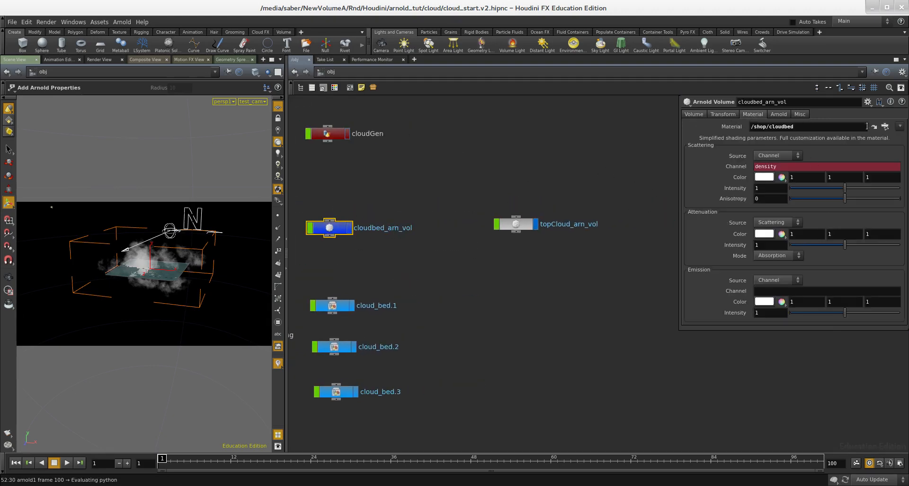
left_click(874, 126)
- Duplicate the cloudbed shader network and name the copy topCloud
key("ctrl+c")
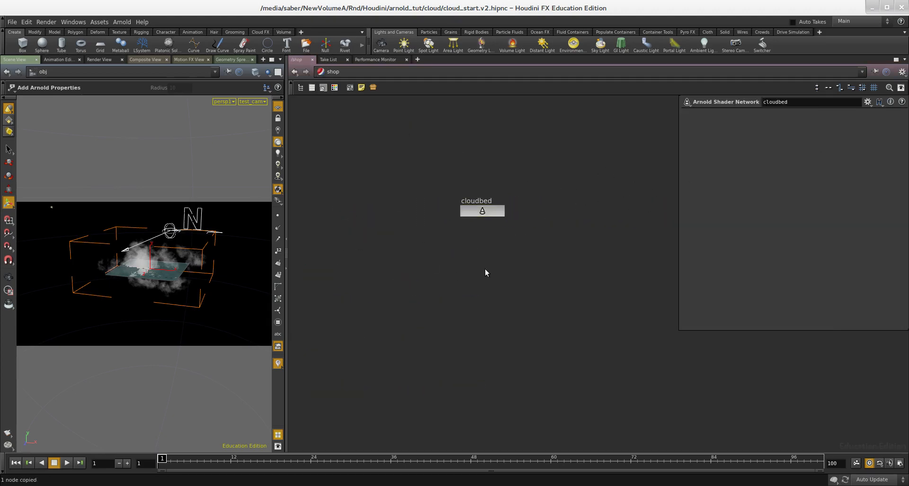
key("ctrl+v")
double_click(480, 295)
type("topCloud")
key("Return")
- Return to the object level and assign the /shop/topCloud material to topCloud_arn_vol
left_click(374, 79)
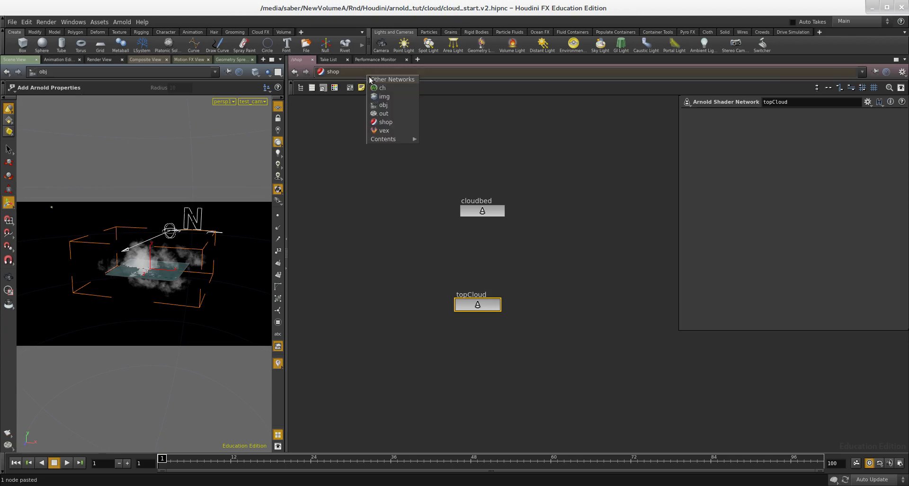
left_click(386, 109)
left_click_drag(568, 182, 439, 255)
left_click(735, 118)
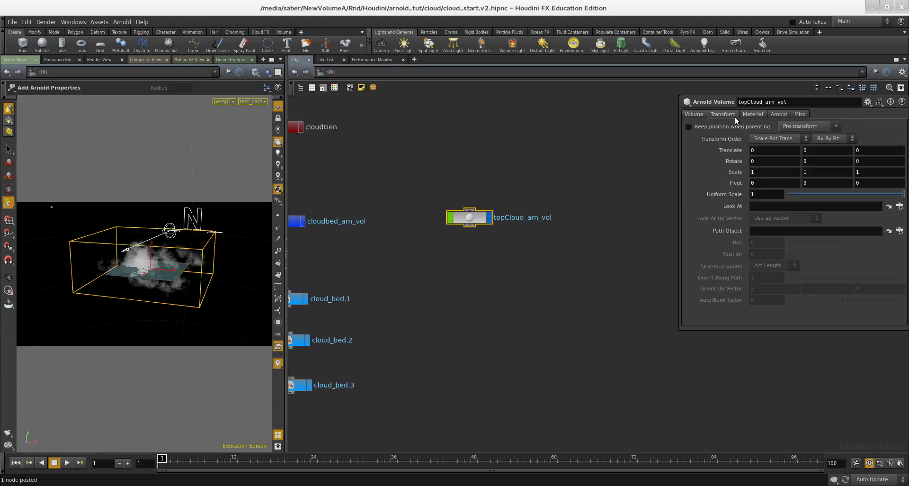
left_click(753, 114)
left_click(885, 127)
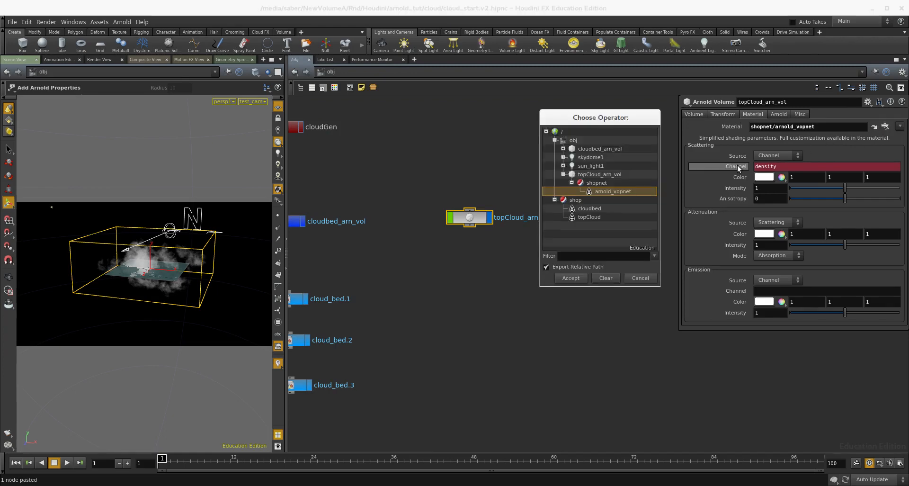
left_click(587, 217)
left_click(570, 278)
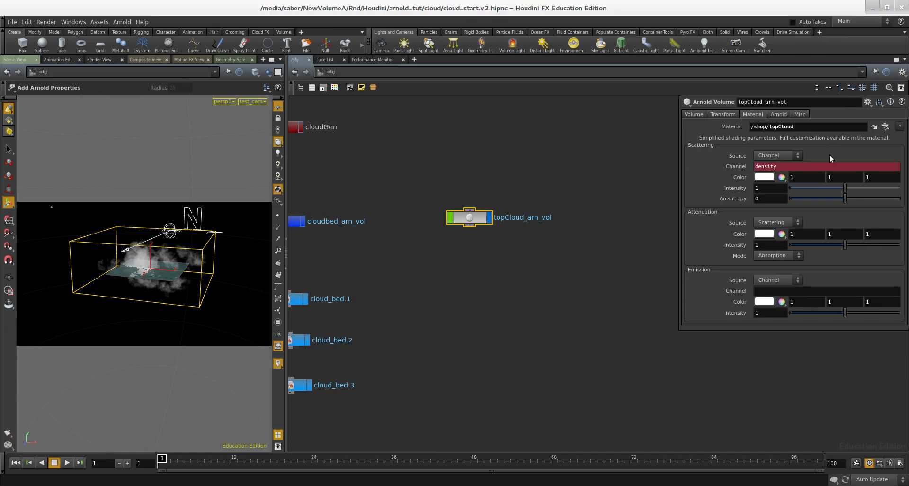
- Open the topCloud shader network and set volume_collector1's attenuation intensity to .5
left_click(872, 127)
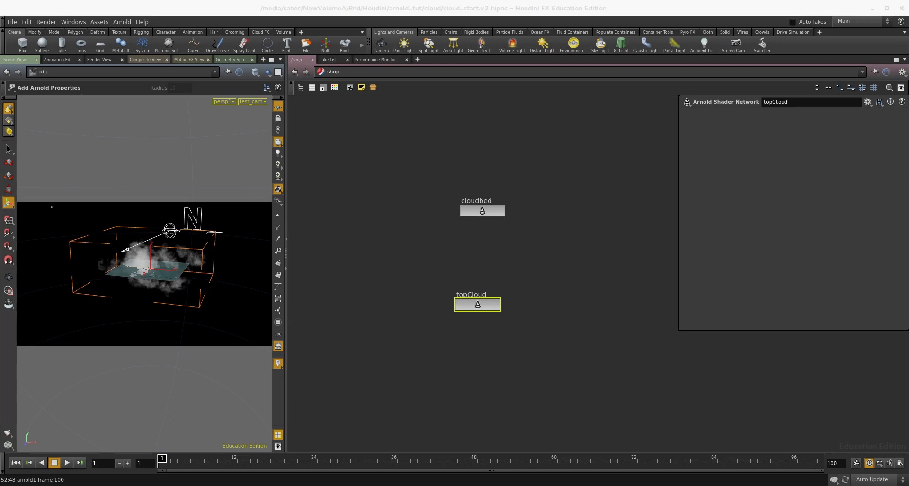
double_click(496, 306)
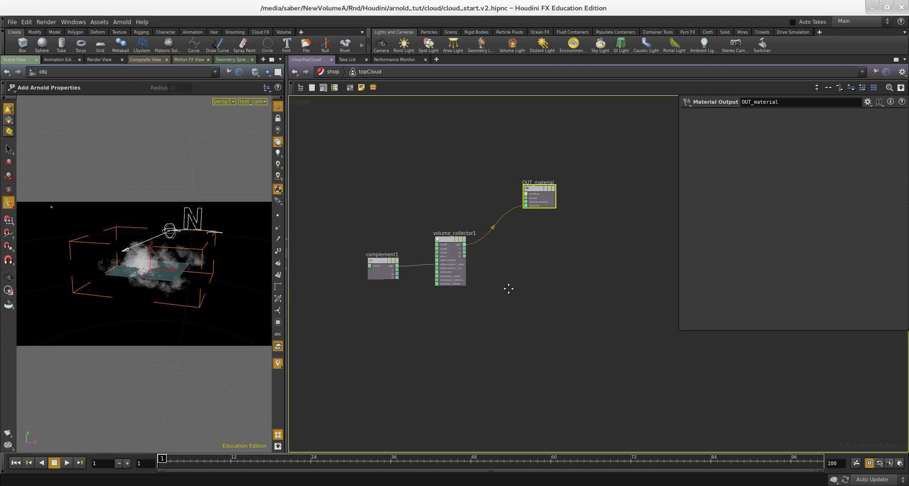
left_click(478, 282)
key("Return")
left_click(761, 192)
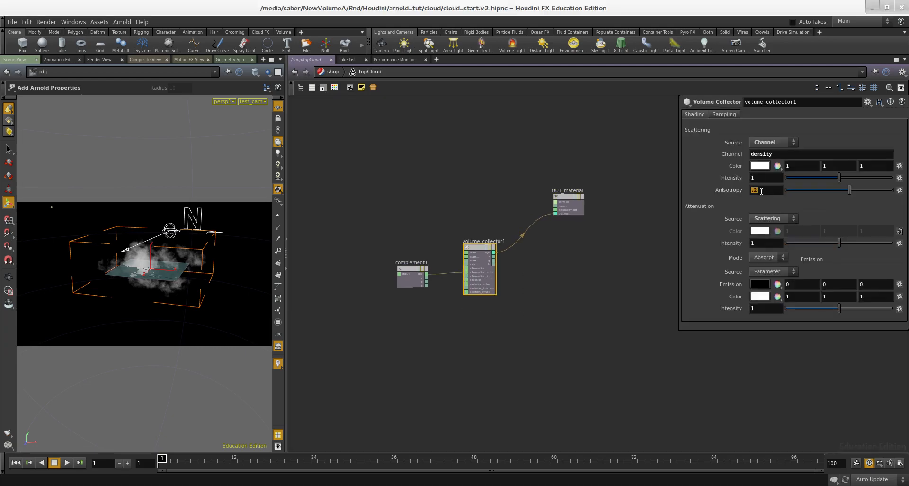
left_click(768, 245)
type(".5")
key("Return")
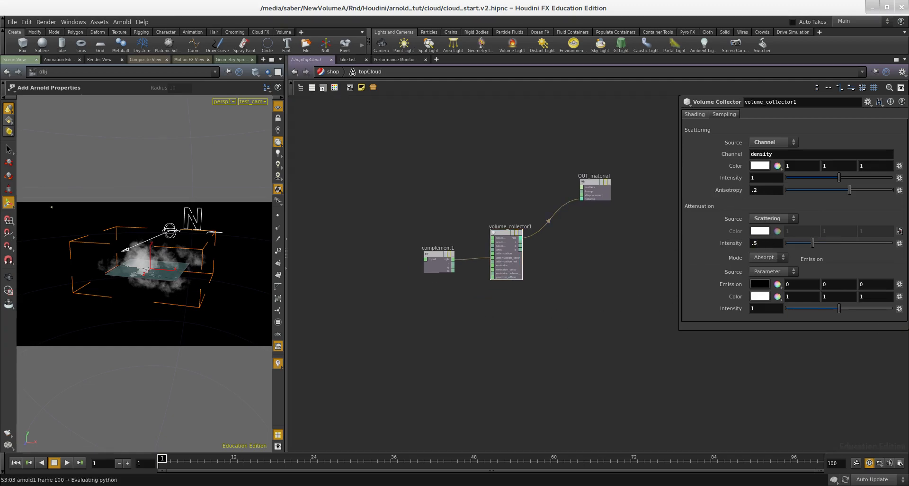
- Raise the saturation of complement1's input color to 0.389 in the topCloud shader
left_click(436, 259)
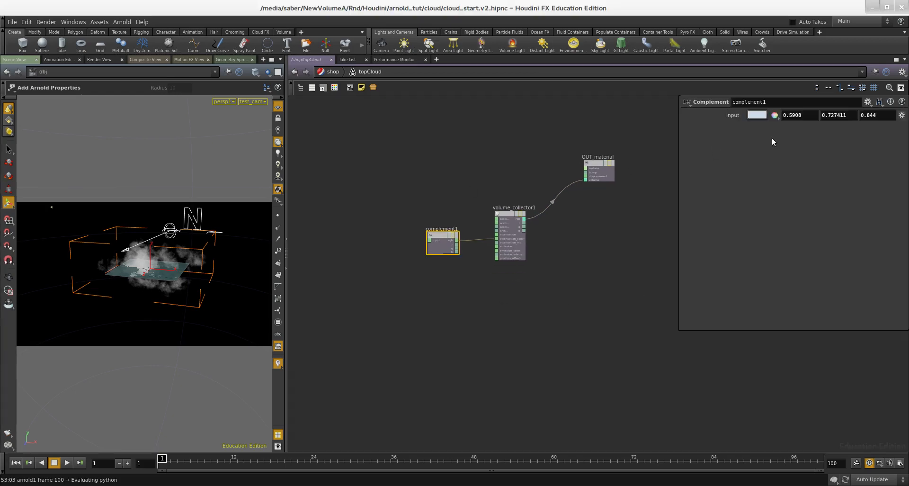
left_click(759, 116)
left_click_drag(744, 163, 750, 164)
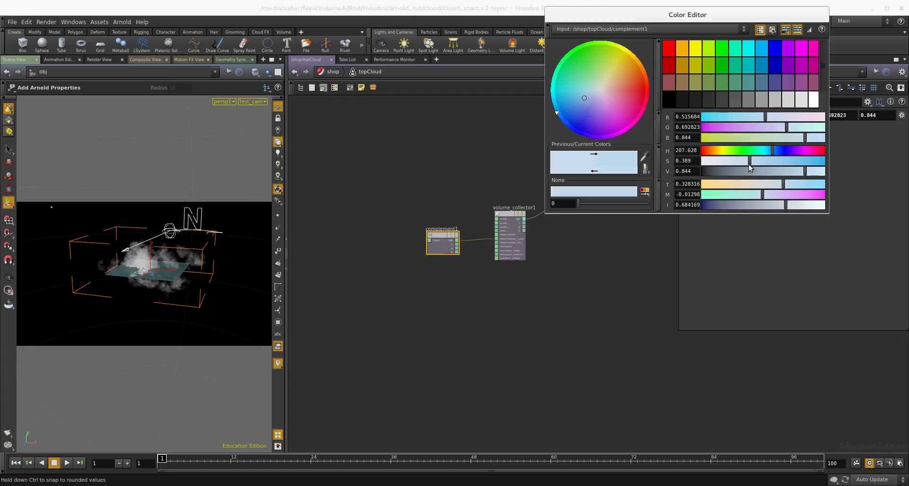
left_click(544, 228)
middle_click_drag(502, 189, 501, 202)
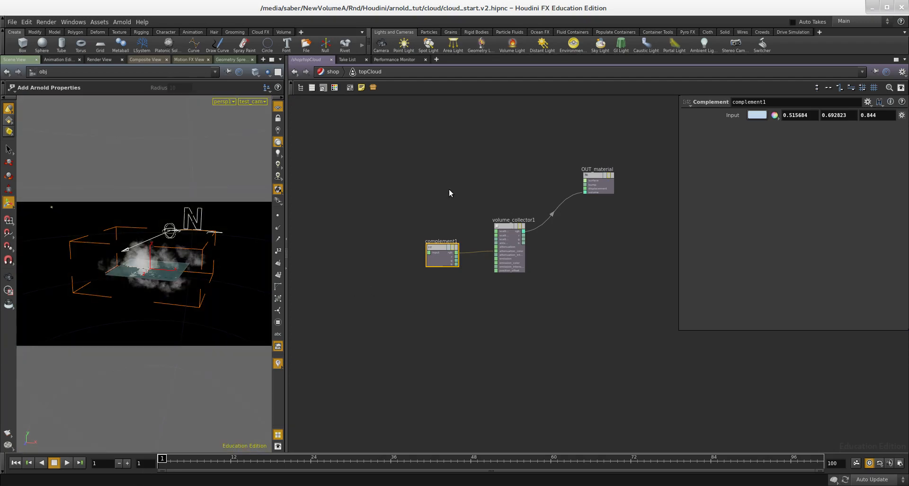
- Recheck the shading settings of volume_collector1, return to the object level and open the cloudGen network
left_click_drag(529, 181, 493, 340)
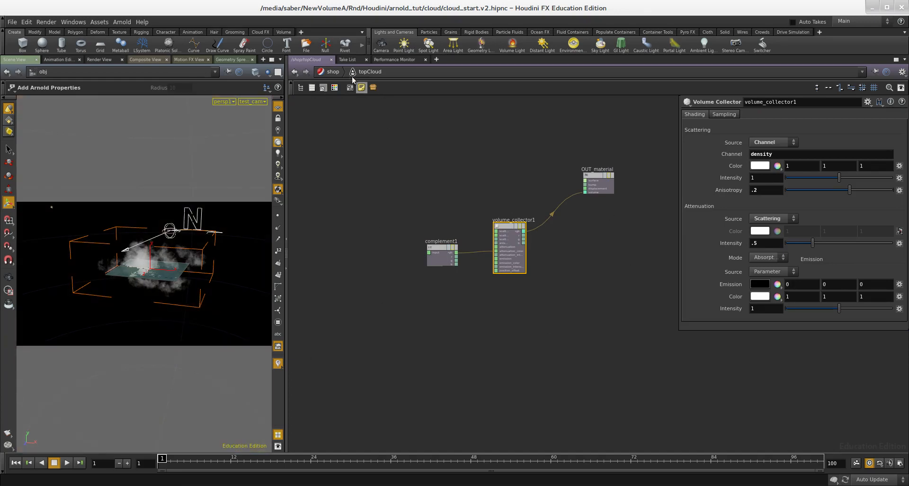
left_click(331, 72)
left_click(331, 72)
left_click(351, 107)
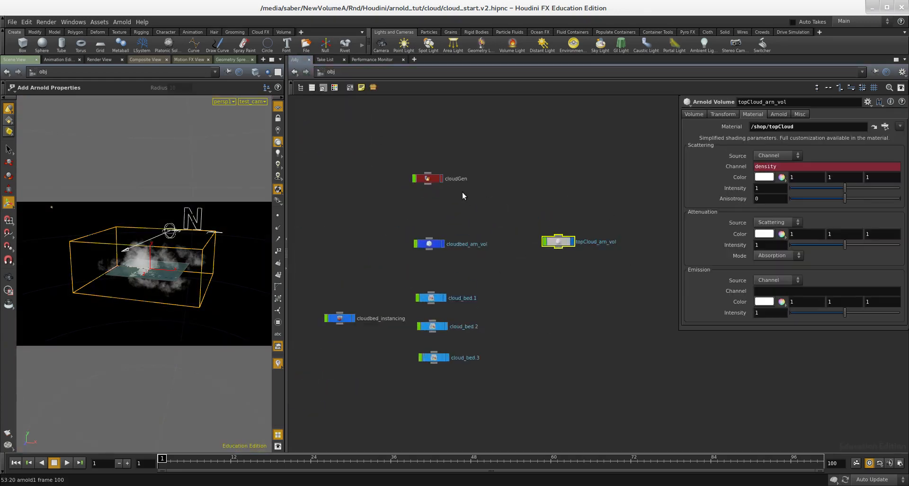
double_click(423, 179)
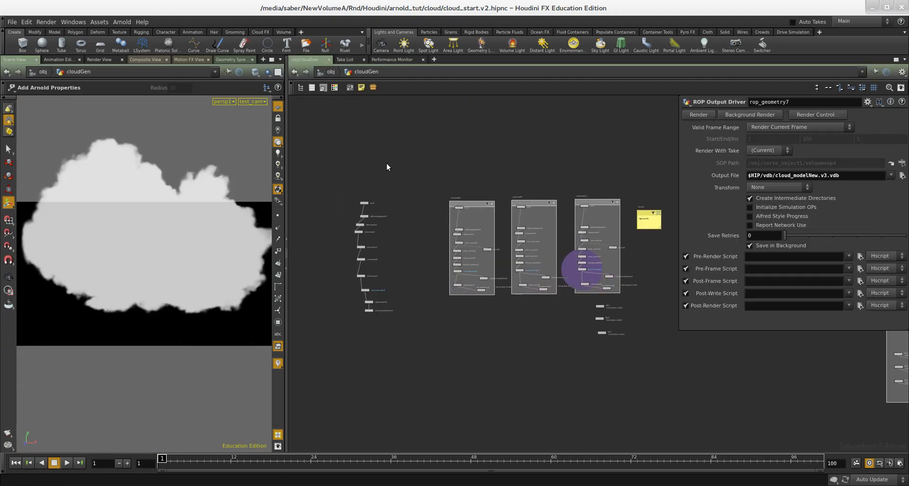
- Examine the cloud modelling networks in cloudGen, including the boxed top cloud network and its exported VDB file nodes
scroll(570, 317, "up", 3)
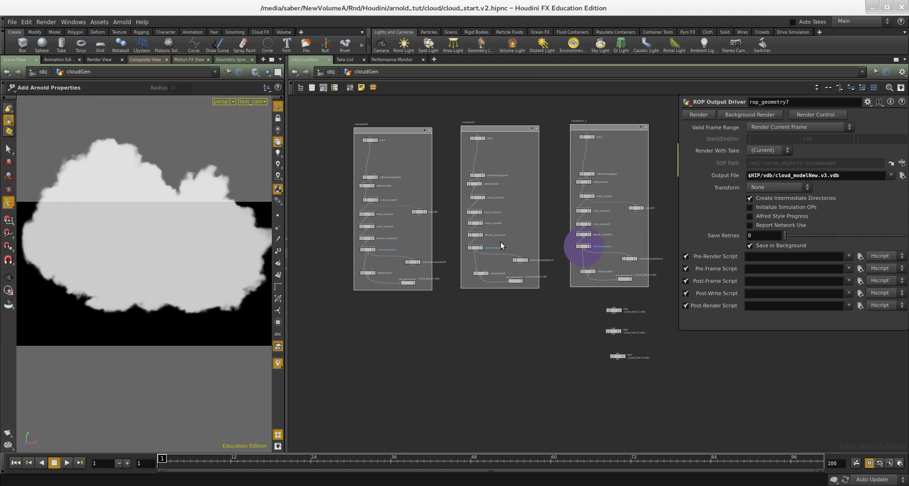
middle_click_drag(553, 321, 528, 294)
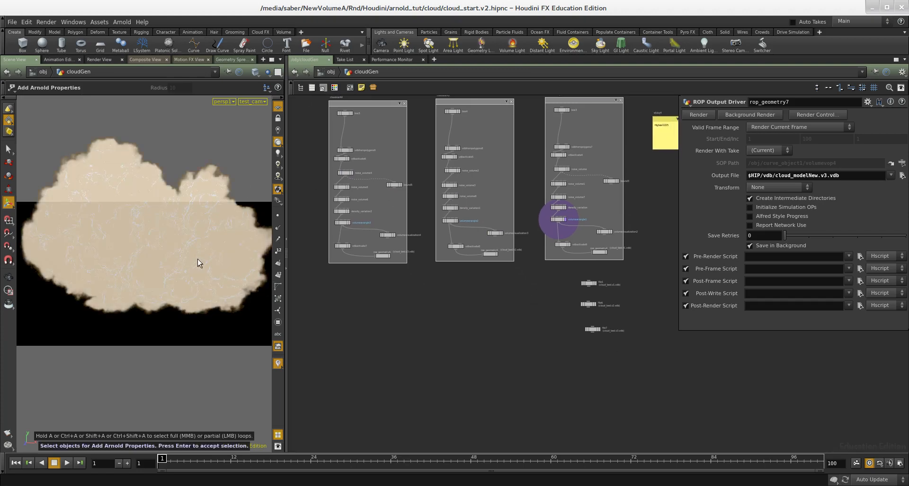
middle_click_drag(450, 342, 342, 341)
scroll(490, 356, "down", 3)
middle_click_drag(549, 354, 332, 340)
left_click_drag(468, 122, 670, 421)
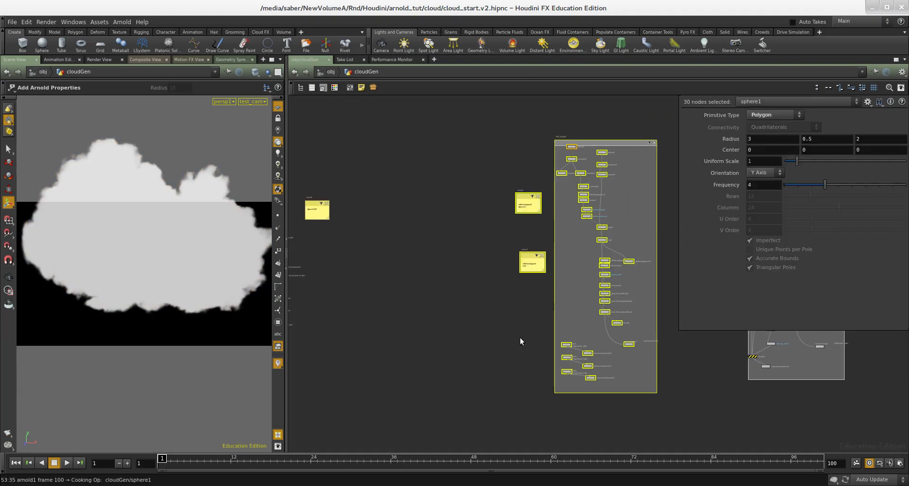
scroll(570, 355, "up", 4)
left_click(442, 309)
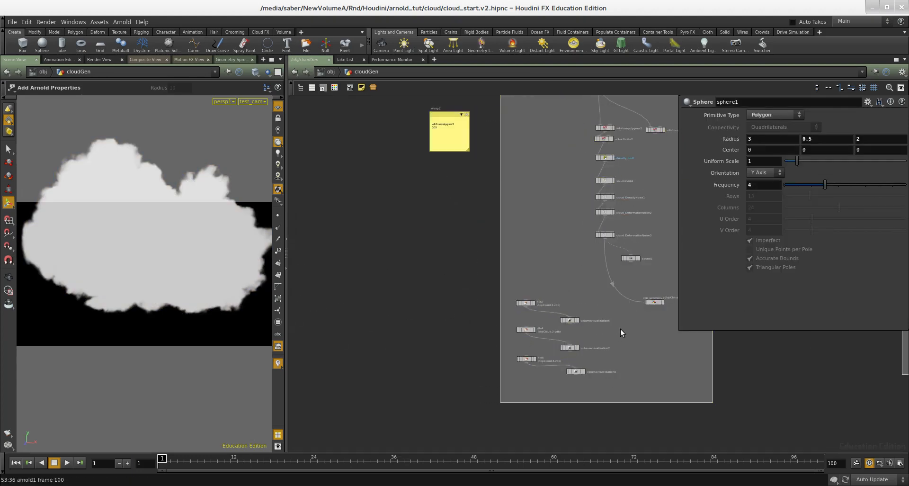
scroll(632, 329, "down", 6)
scroll(631, 329, "down", 2)
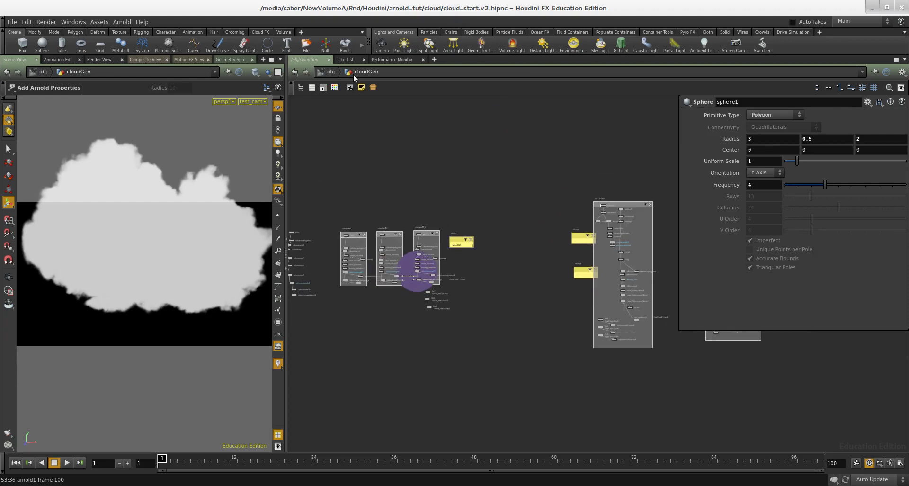
- Return to the object level and select topCloud_arn_vol
left_click(325, 72)
left_click_drag(513, 227, 582, 281)
scroll(572, 259, "up", 3)
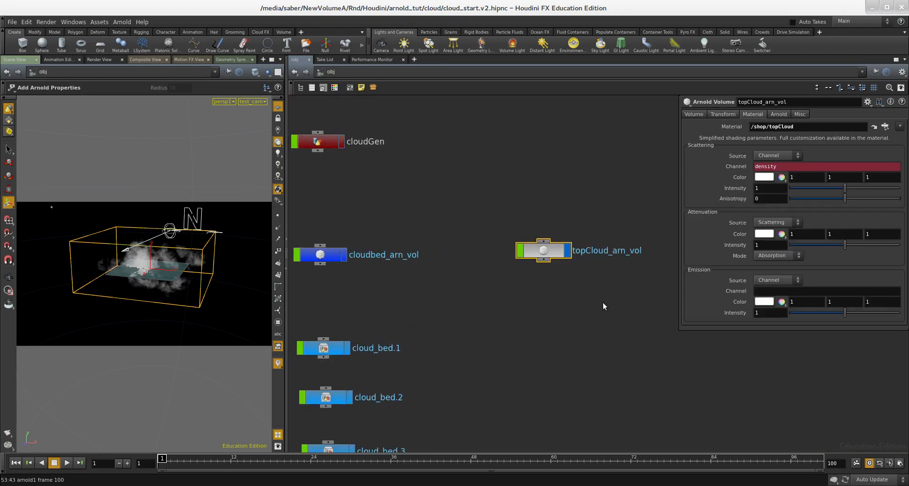
middle_click_drag(603, 302, 599, 303)
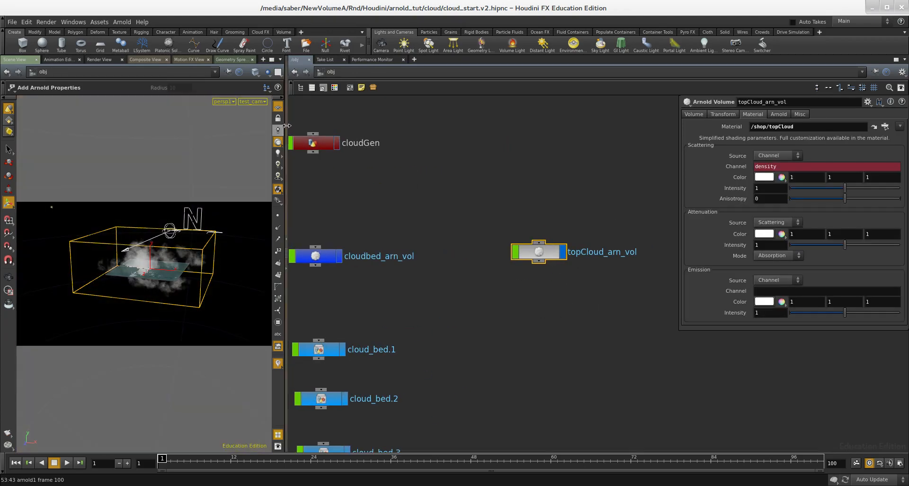
- Bring up the arnold1 render settings and set Force Objects to topCloud_arn_vol
key("alt+Tab")
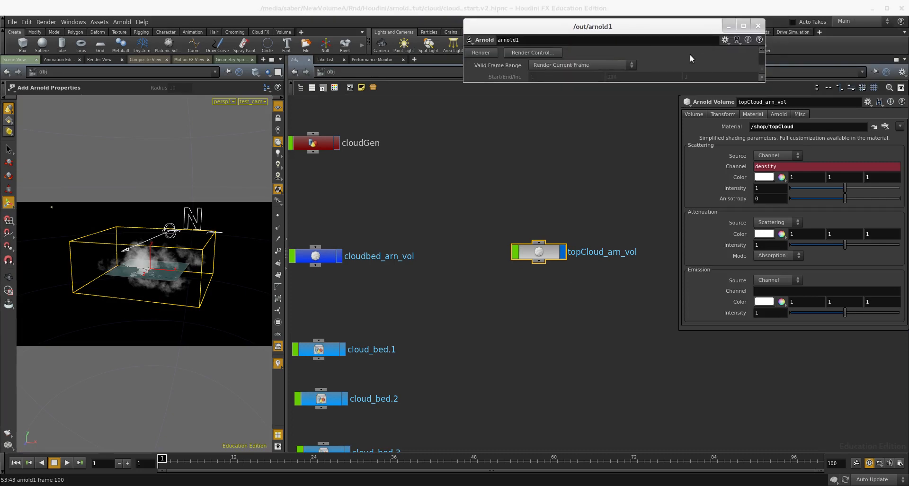
left_click_drag(688, 83, 672, 250)
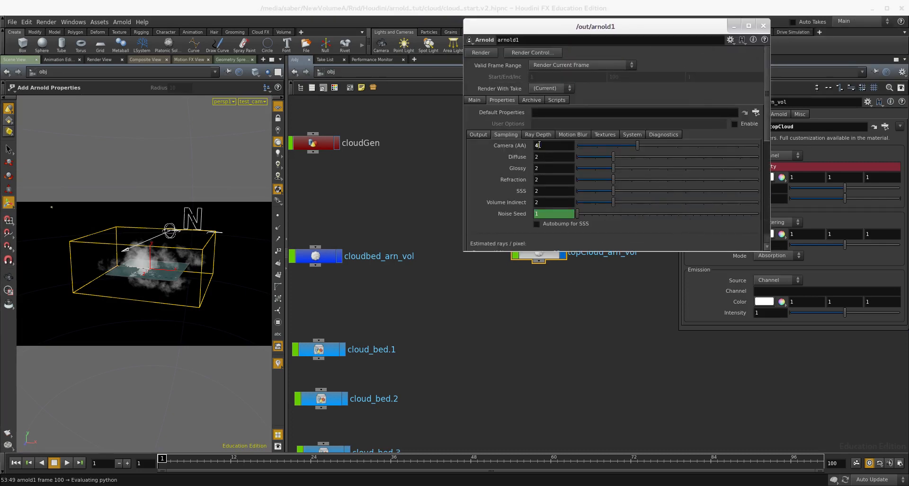
left_click(479, 135)
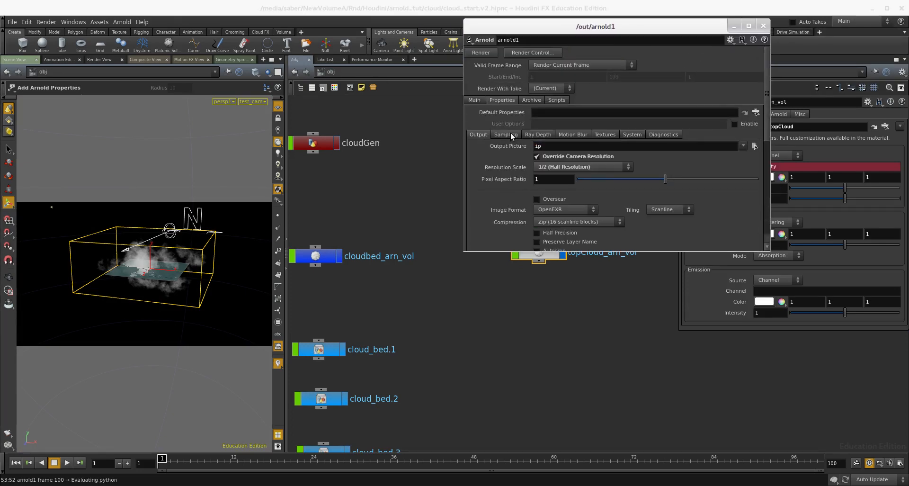
left_click(473, 101)
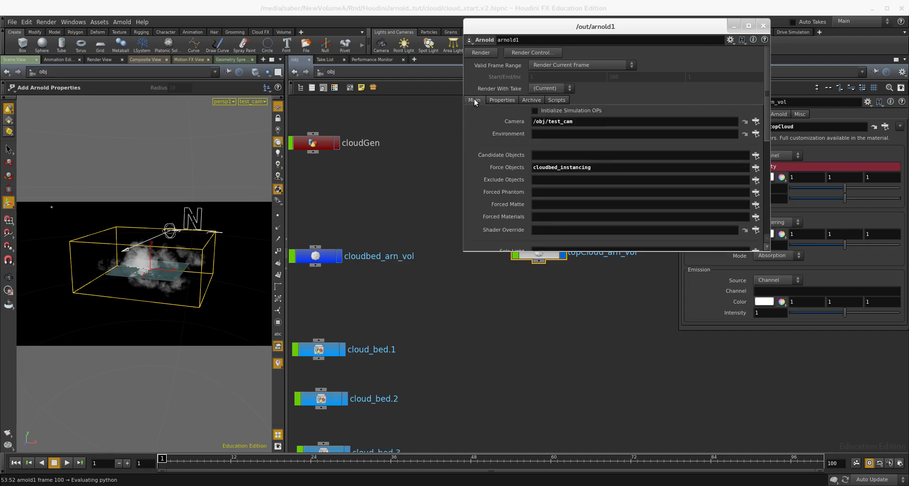
left_click(756, 168)
left_click(777, 169)
left_click(832, 395)
- Reposition the arnold1 parameter window and start rendering the top cloud volume
middle_click_drag(527, 228, 498, 86, "super")
left_click_drag(497, 95, 771, 73, "super")
middle_click_drag(772, 73, 805, 228, "super")
left_click(588, 41)
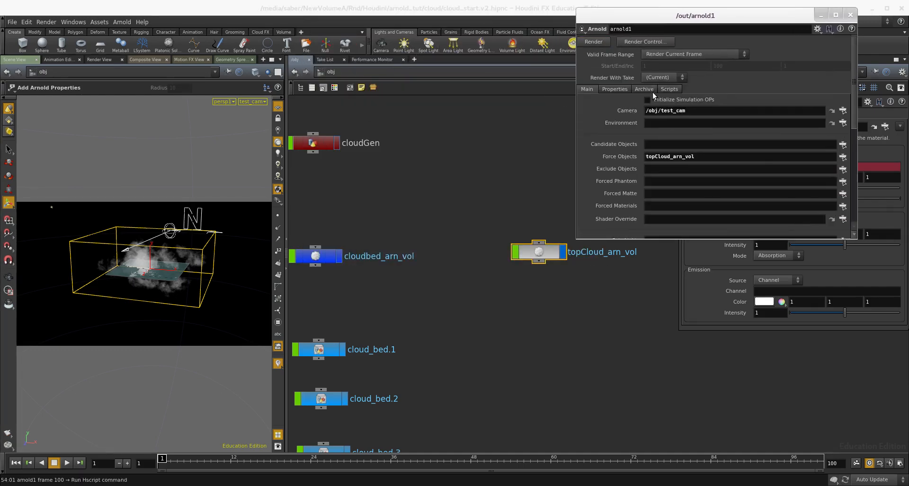
- Enable Progressive AA in the arnold1 system settings and inspect the top cloud render in MPlay
left_click(670, 88)
left_click(624, 88)
left_click(749, 123)
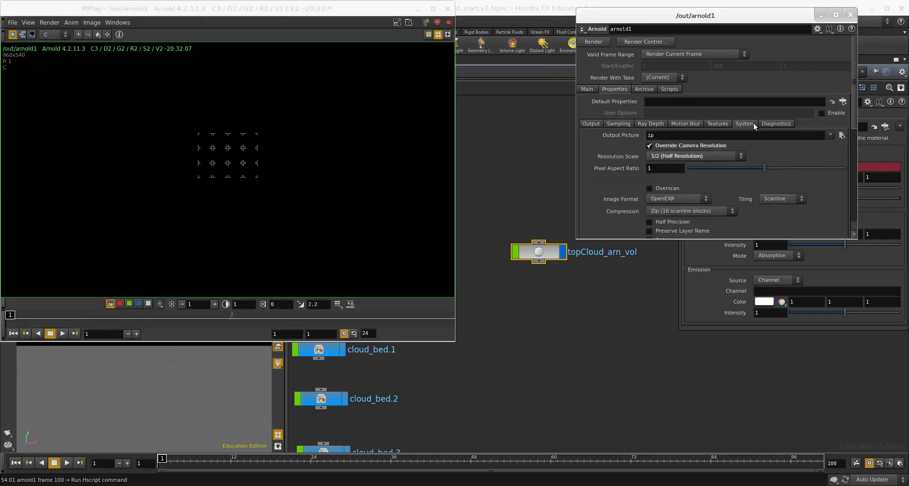
left_click(586, 182)
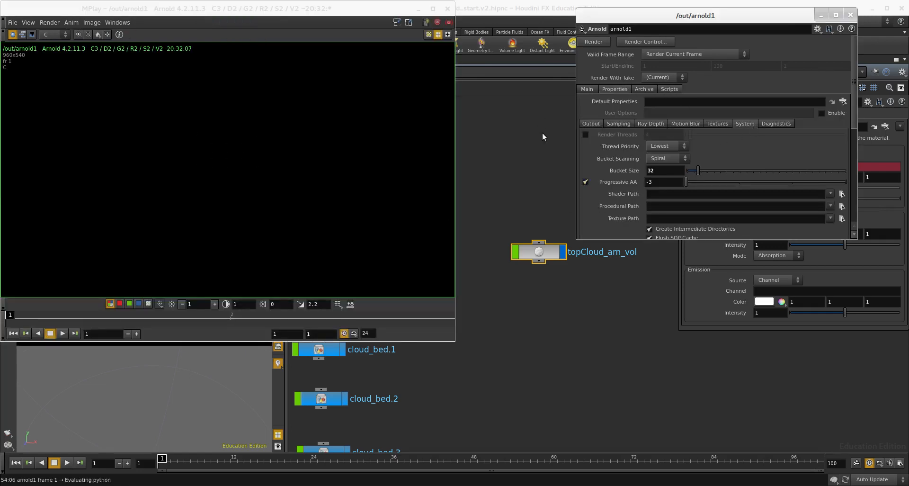
left_click_drag(318, 187, 378, 201, "super")
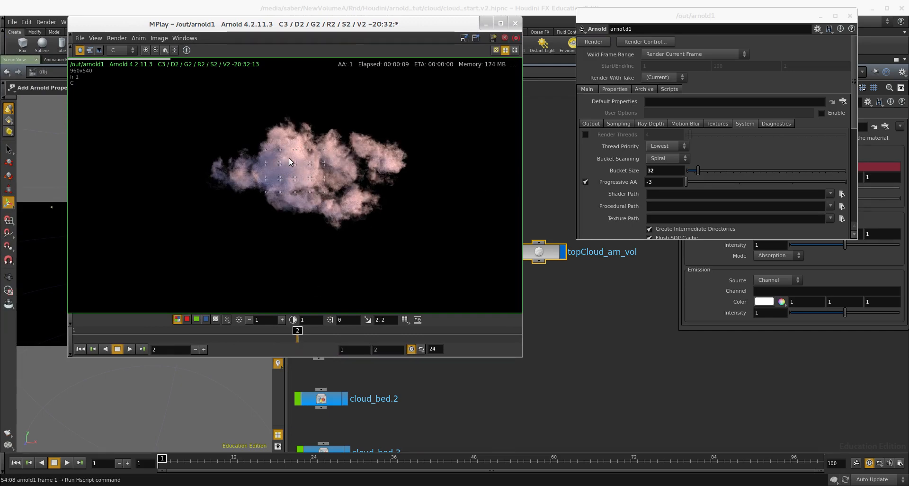
left_click_drag(379, 240, 356, 237, "super")
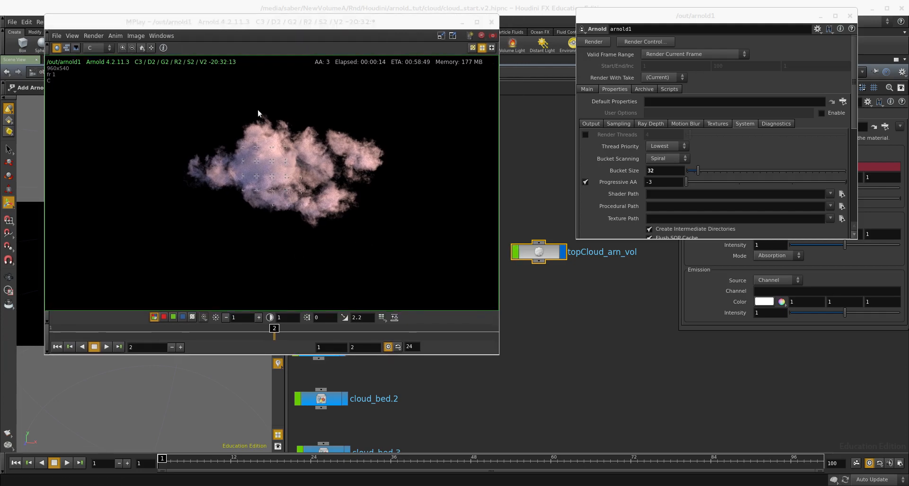
scroll(269, 142, "up", 1)
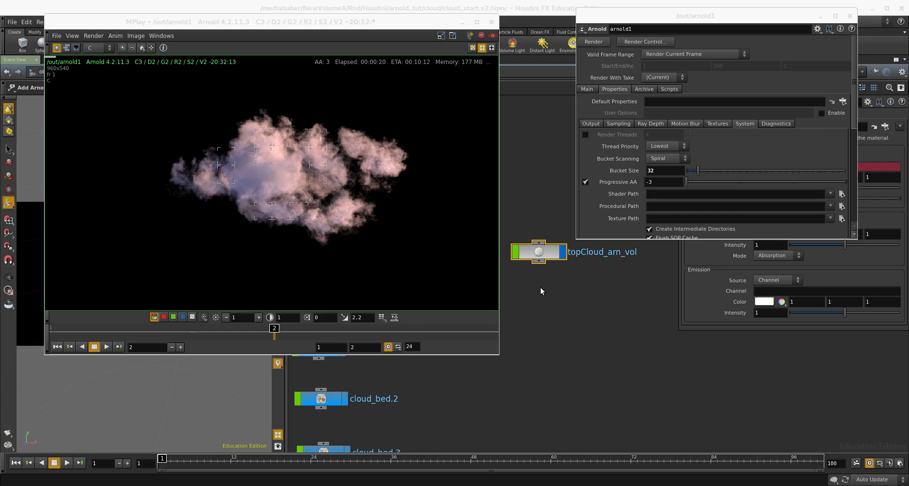
- Open the topCloud shader network, select volume_collector1 and render the top cloud at frame 2
left_click_drag(710, 239, 692, 53)
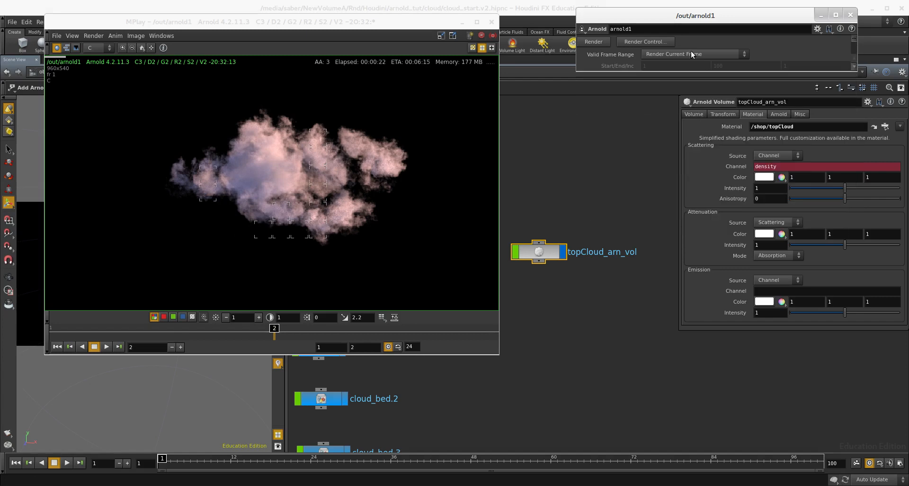
left_click(874, 127)
left_click(646, 305)
left_click_drag(582, 329, 523, 230)
middle_click_drag(568, 266, 647, 256)
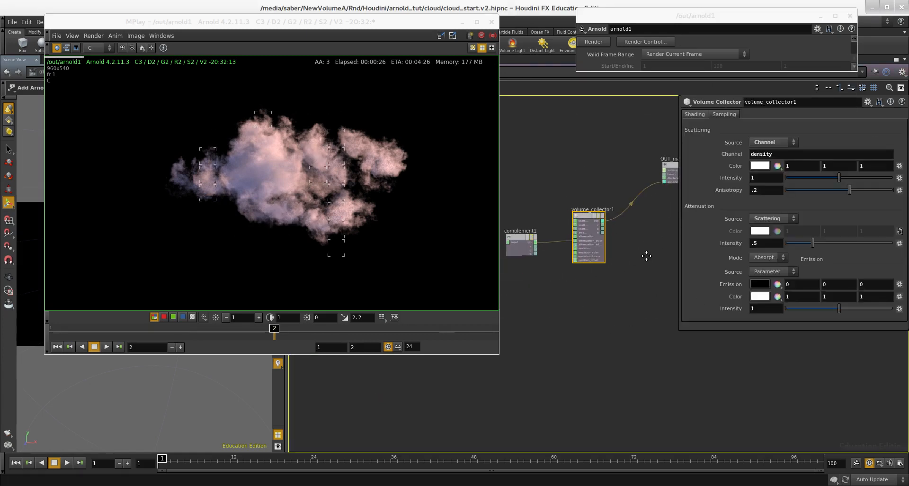
left_click_drag(623, 285, 571, 212)
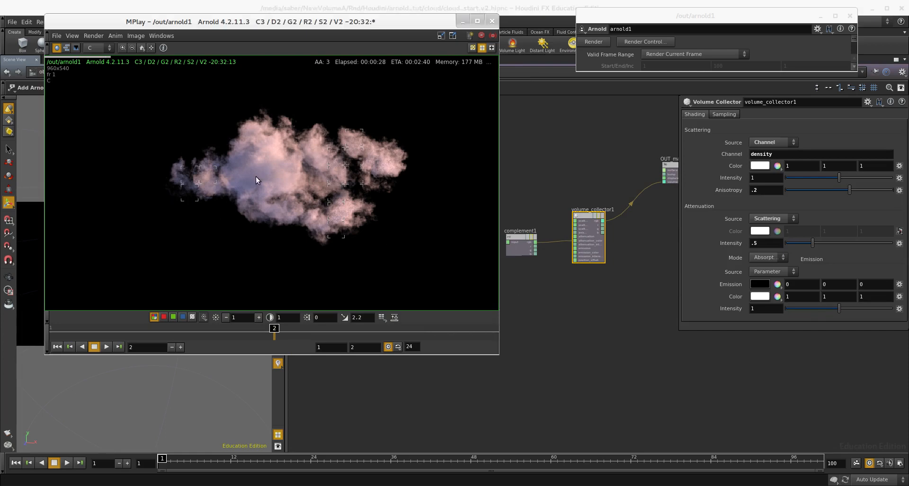
left_click(390, 386)
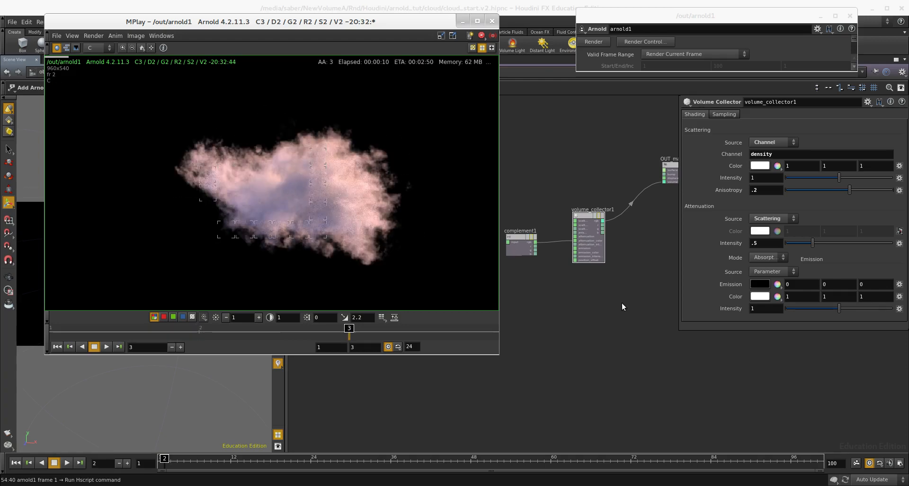
- Set volume_collector1's scattering intensity to 3, render the top cloud again and move the render view aside
left_click_drag(761, 179, 741, 179)
type("3")
key("Return")
left_click(593, 42)
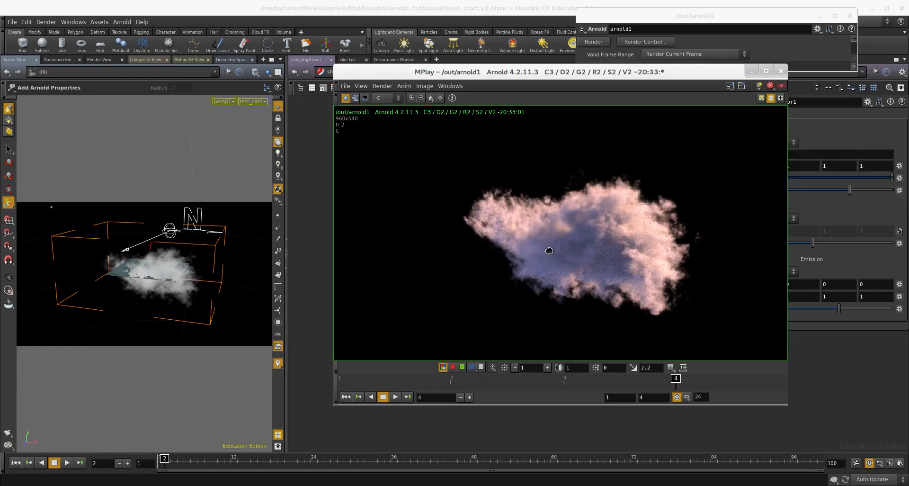
left_click_drag(582, 265, 908, 271, "super")
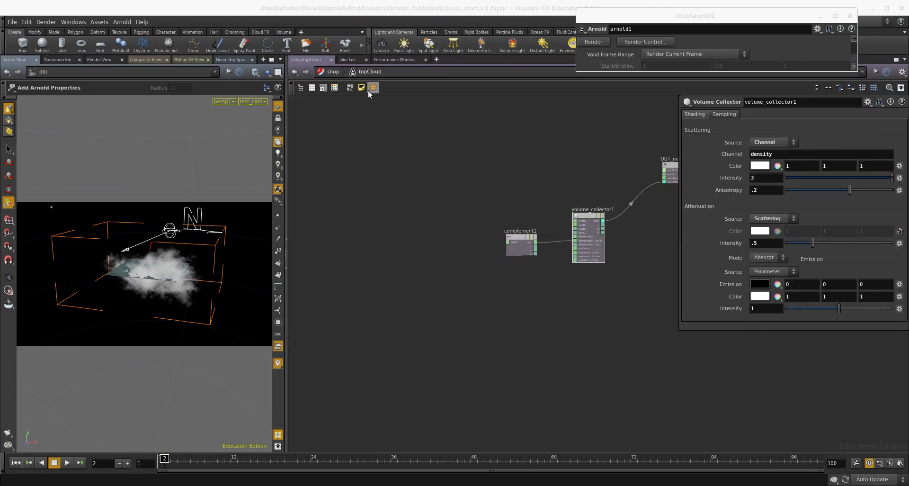
- Return to the object level and compare topCloud_arn_vol with the cloud_bed.1 Arnold procedural
left_click(332, 73)
left_click(333, 74)
left_click(353, 106)
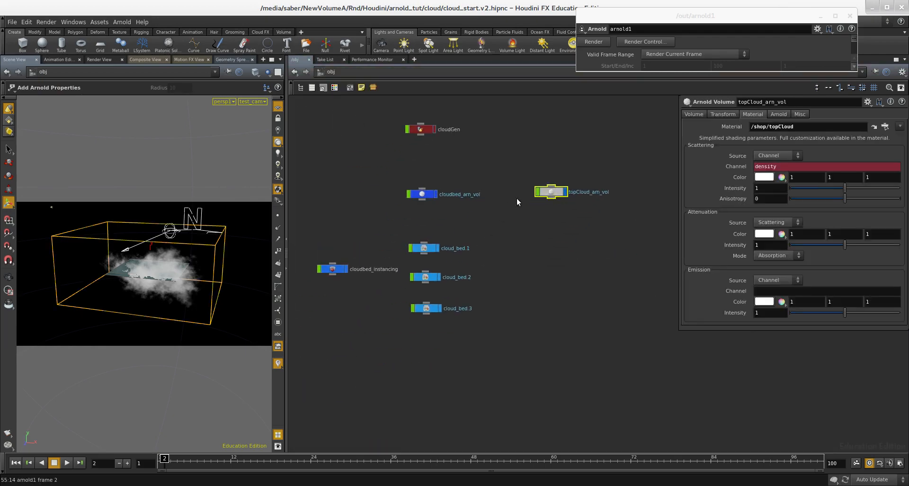
middle_click_drag(456, 193, 387, 199)
left_click_drag(563, 231, 479, 155)
middle_click_drag(444, 210, 504, 179)
middle_click_drag(409, 217, 434, 203)
left_click_drag(451, 184, 379, 232)
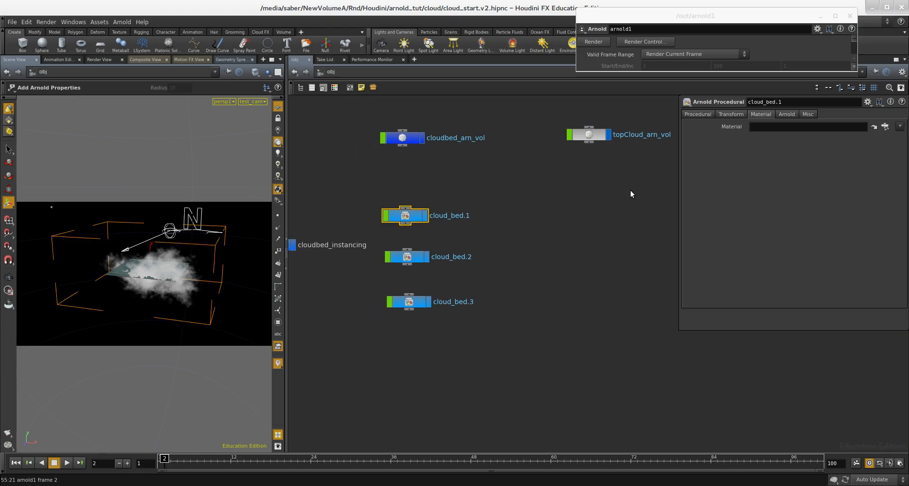
middle_click_drag(630, 195, 586, 183)
left_click_drag(456, 189, 363, 222)
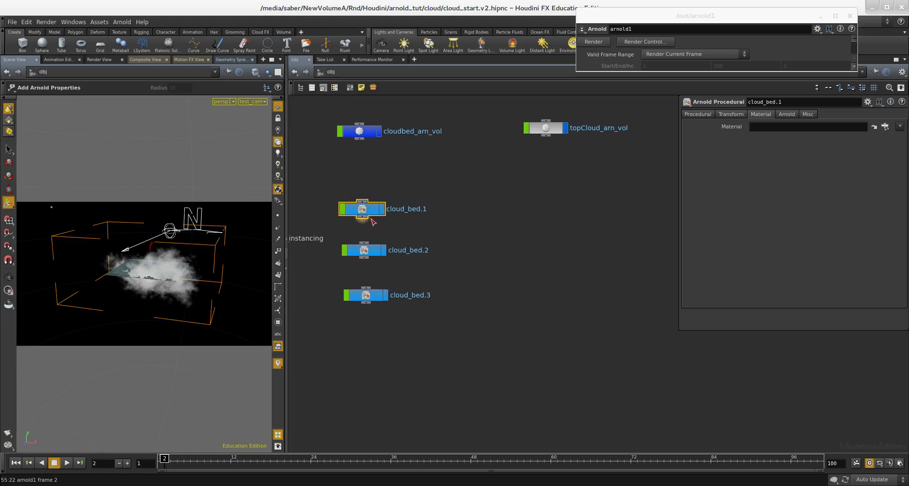
- Review cloud_bed.1, cloud_bed.2 and cloud_bed.3 together, followed by topCloud_arn_vol, and clear the selection
left_click(559, 198)
middle_click_drag(564, 181, 550, 201)
left_click_drag(557, 203, 534, 145)
scroll(530, 217, "up", 2)
middle_click_drag(460, 232, 515, 199)
left_click_drag(489, 167, 328, 355)
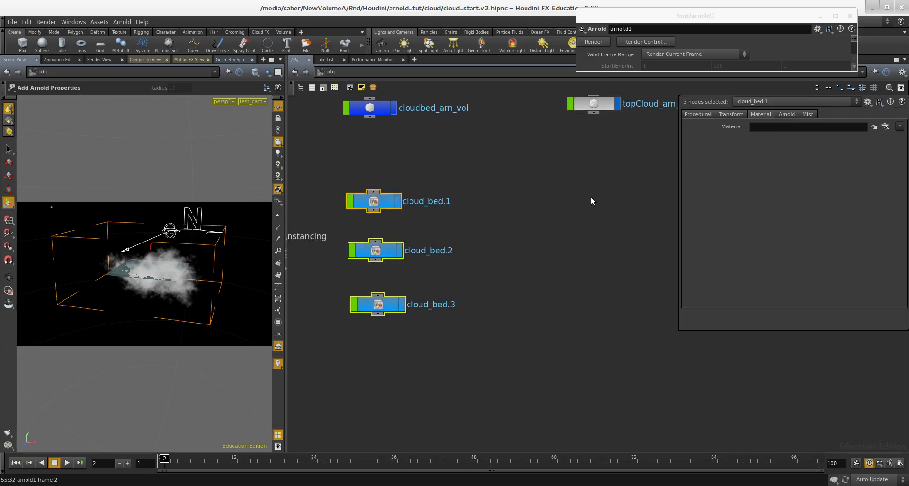
middle_click_drag(591, 211, 545, 218)
left_click_drag(604, 152, 504, 107)
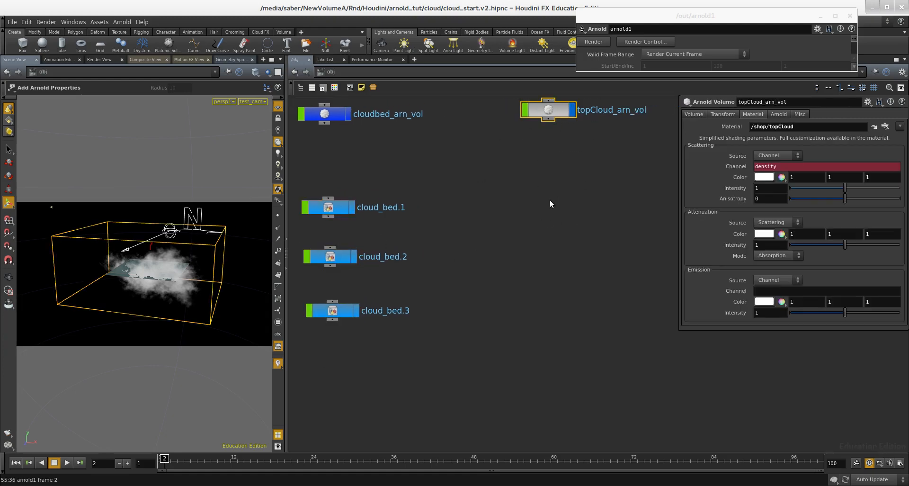
middle_click_drag(559, 209, 584, 200)
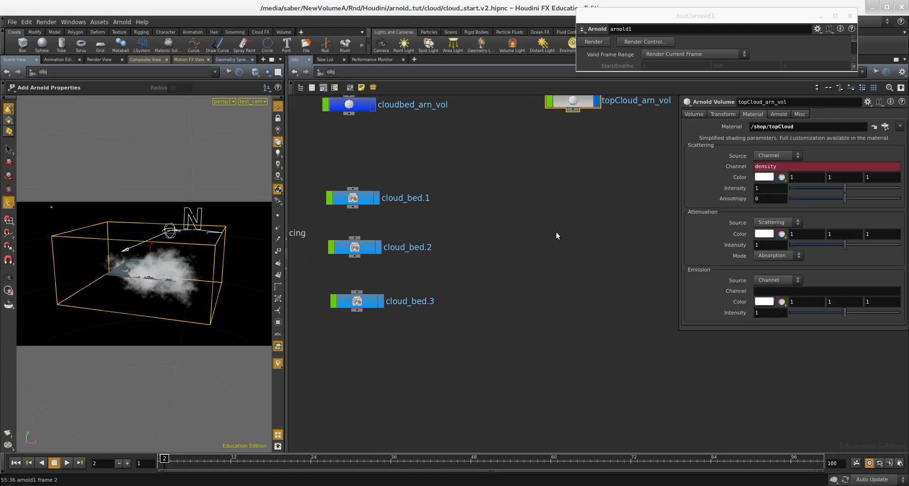
scroll(568, 224, "down", 2)
middle_click_drag(560, 230, 513, 257)
left_click_drag(598, 228, 472, 143)
left_click(524, 245)
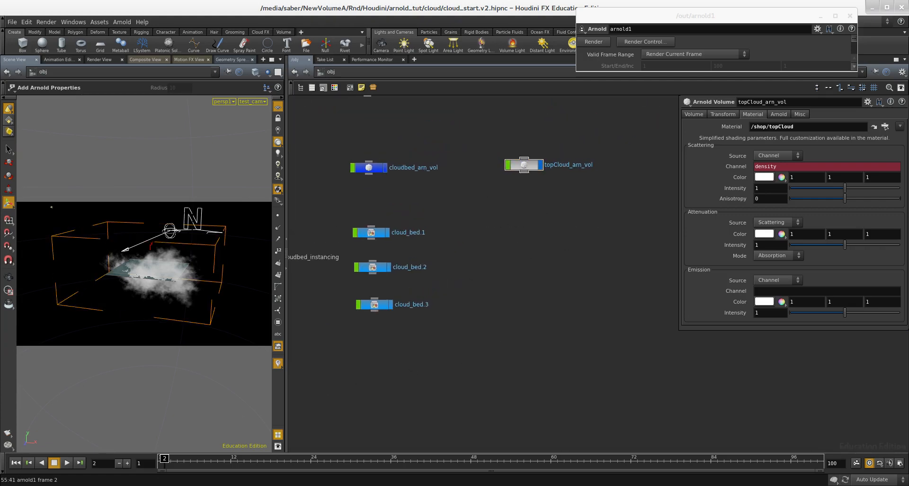